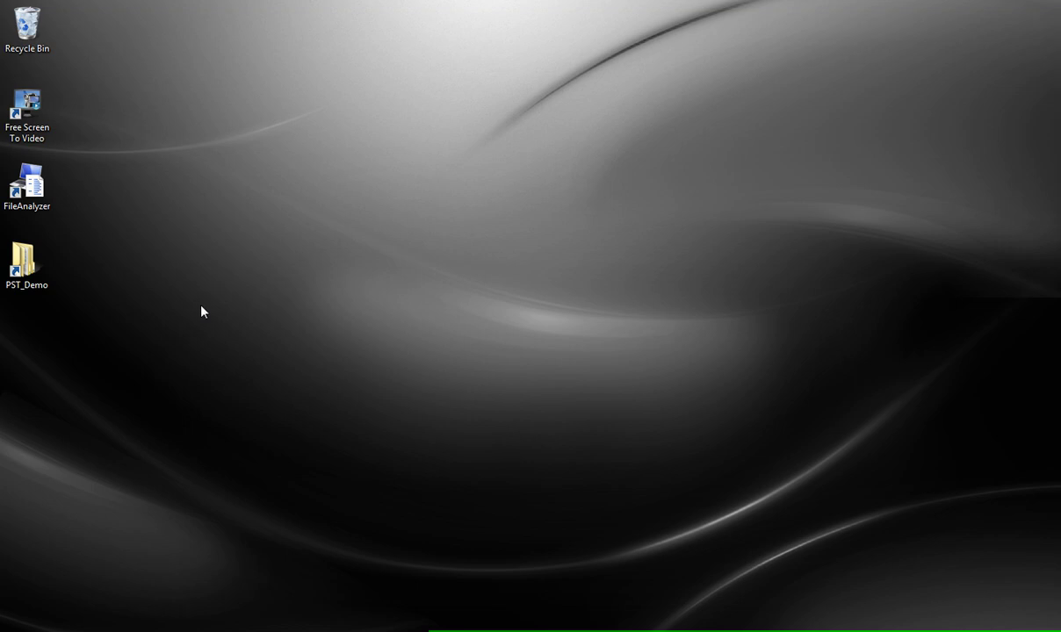
Step: Launch File Analyzer and open the PST_Demo folder in Windows Explorer
double_click(29, 195)
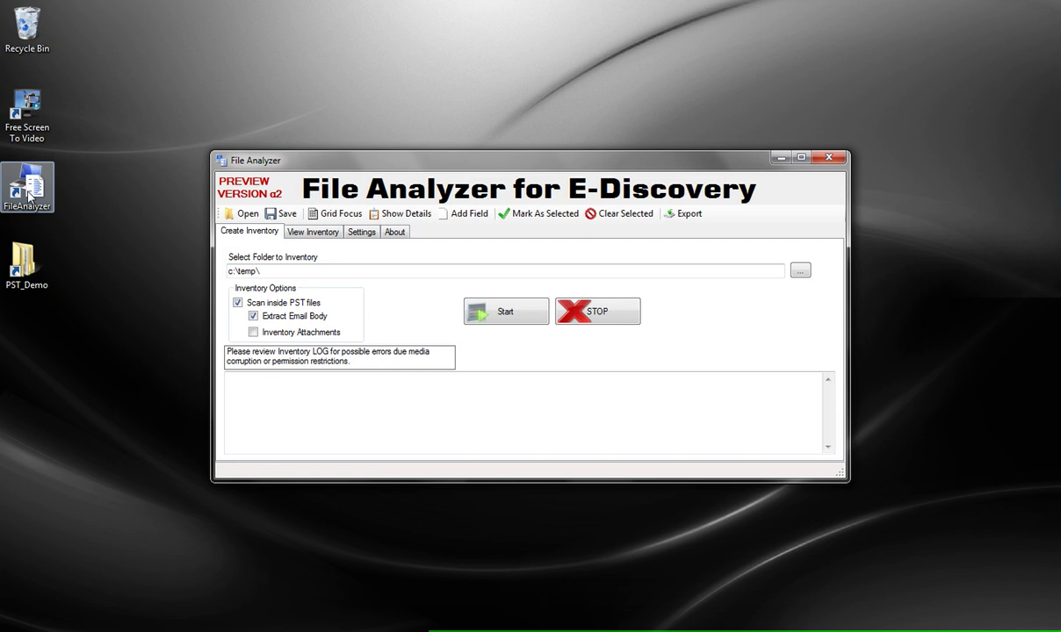
left_click(30, 260)
double_click(30, 261)
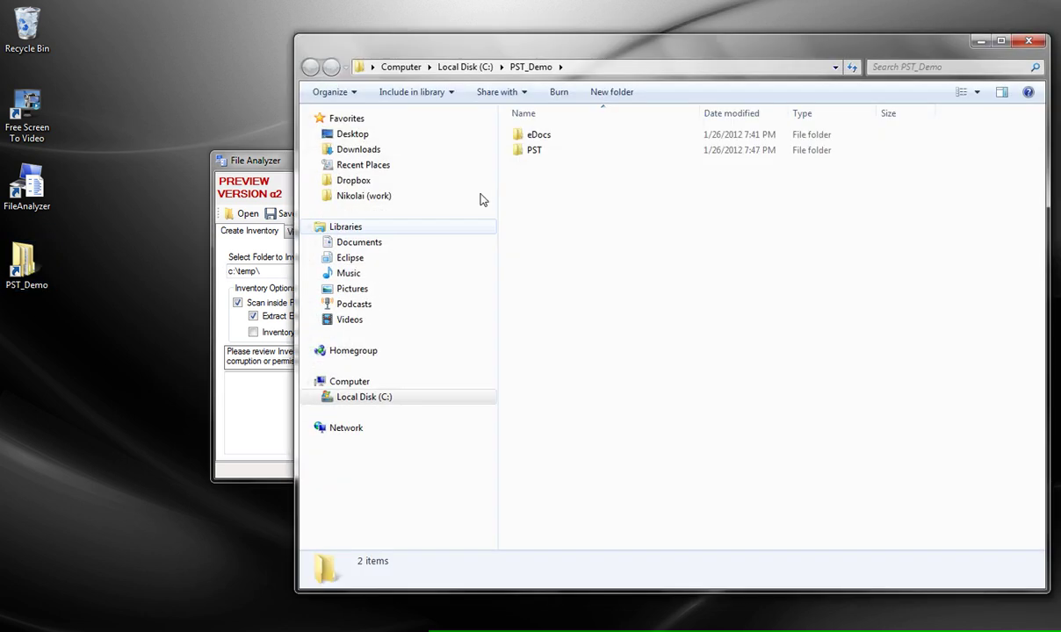
Step: Browse the eDocs folder and its subfolders 1 and 2, then return to PST_Demo
double_click(539, 136)
double_click(539, 142)
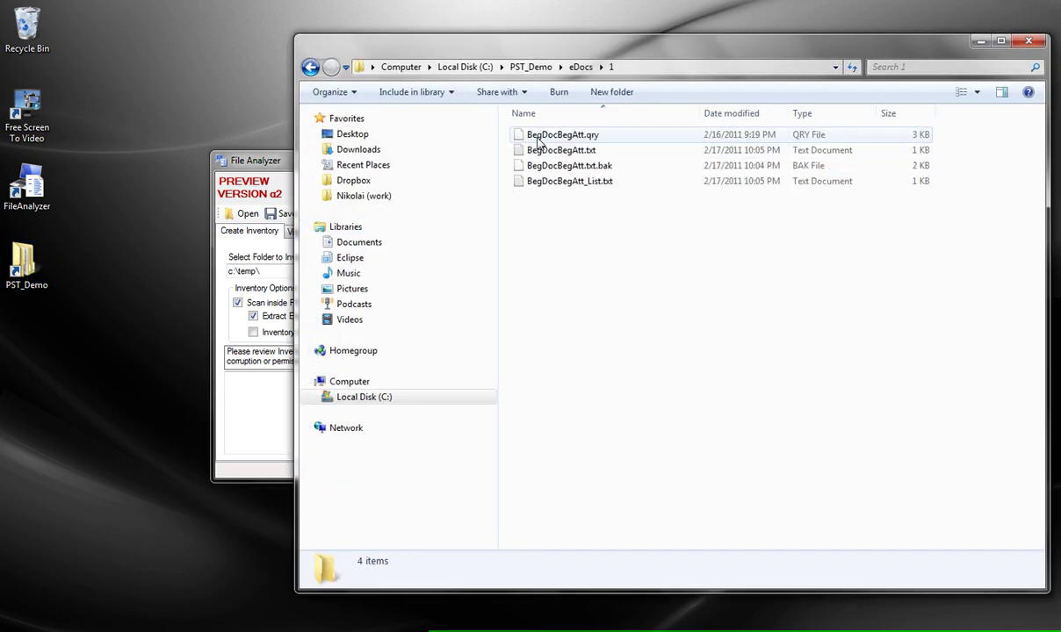
key("BackSpace")
double_click(537, 151)
key("BackSpace")
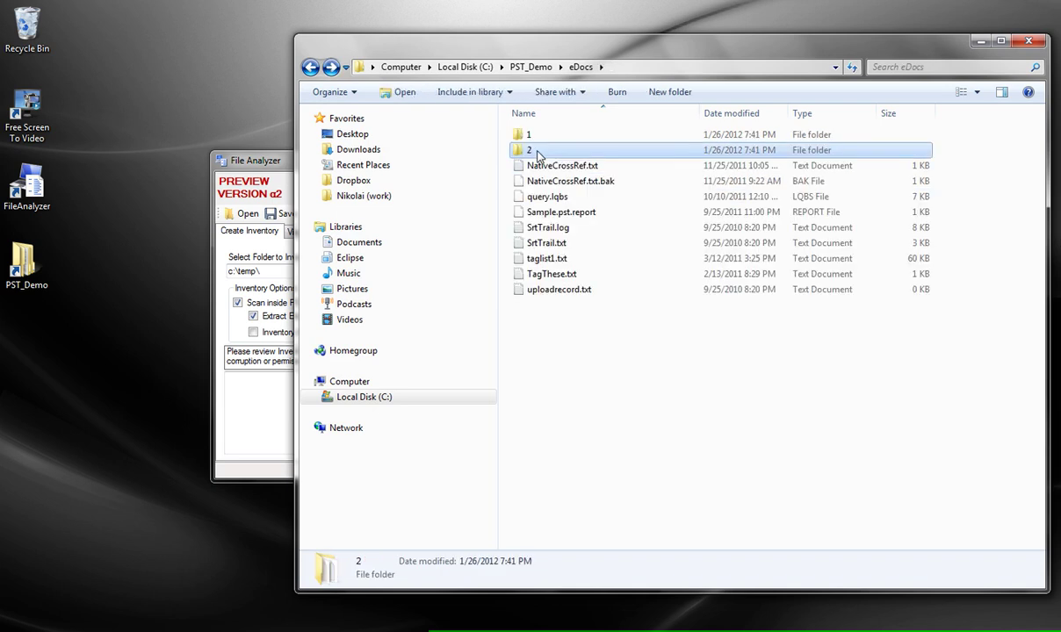
key("BackSpace")
Step: Inspect the PST mailbox file in the PST folder, then close Explorer
double_click(536, 151)
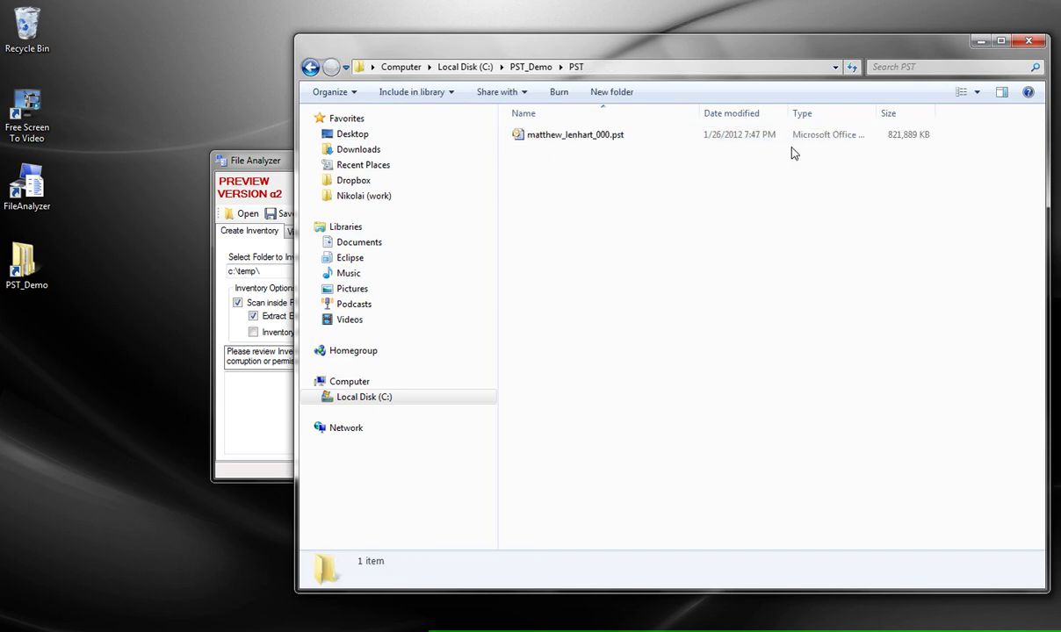
left_click(847, 136)
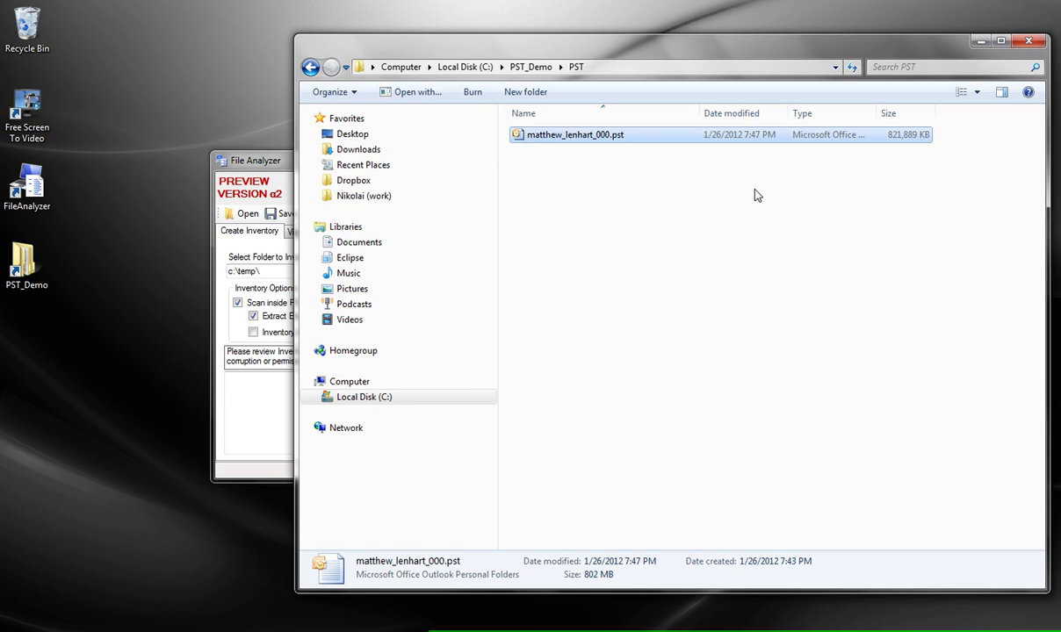
key("BackSpace")
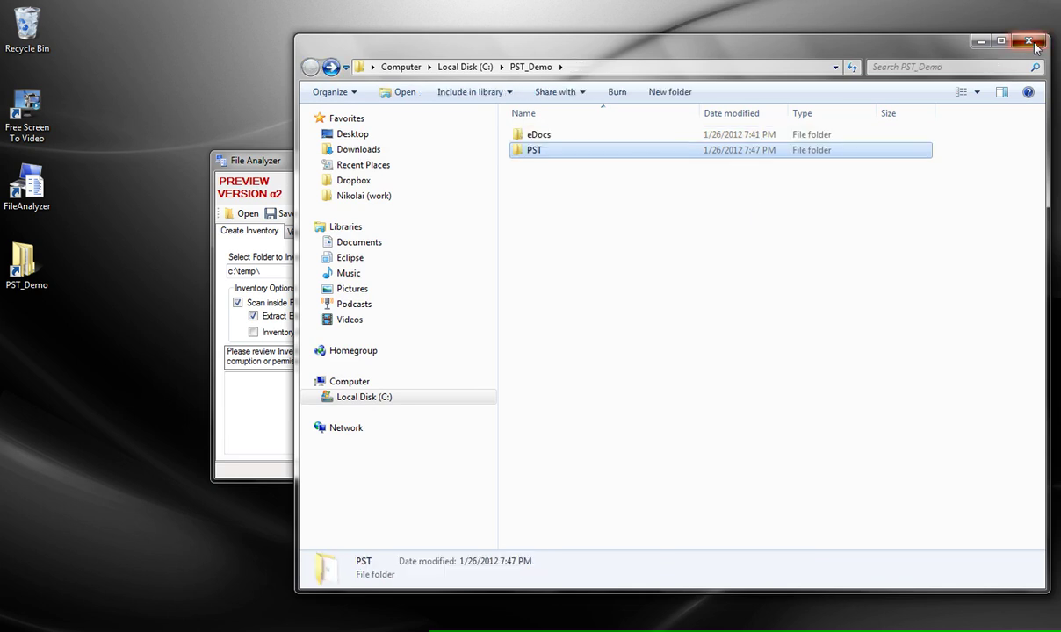
left_click(1029, 42)
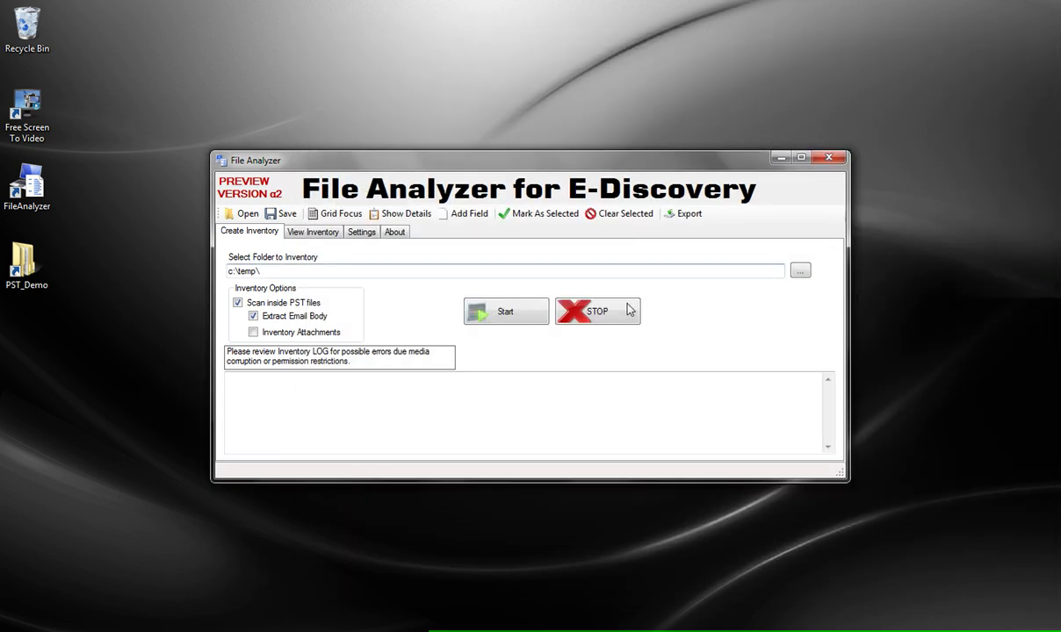
Step: Choose C:\PST_Demo as the folder to inventory and maximize the File Analyzer window
left_click(800, 273)
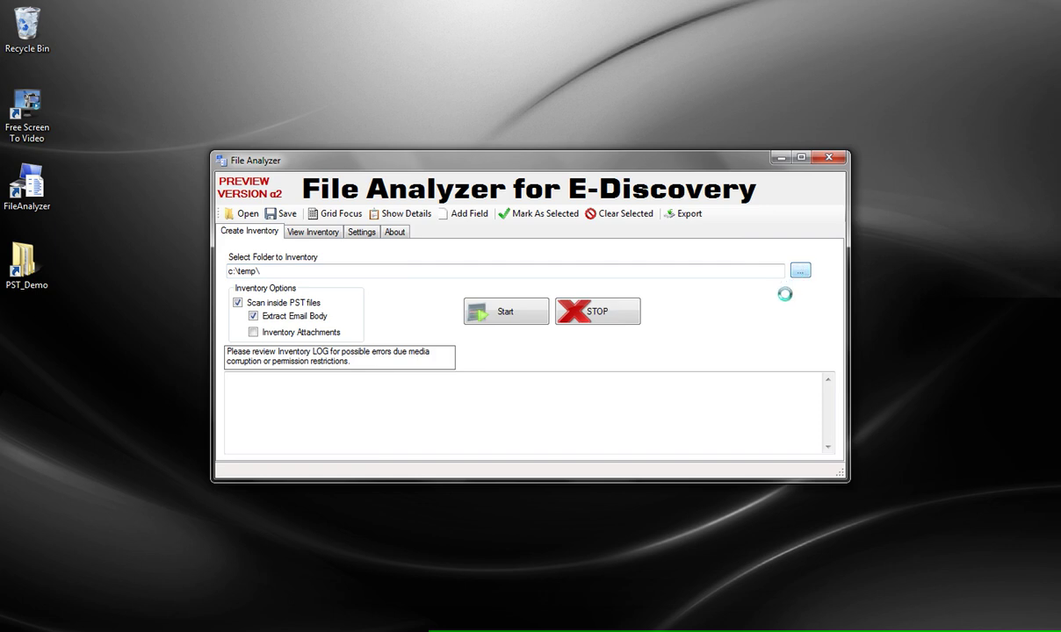
left_click(435, 334)
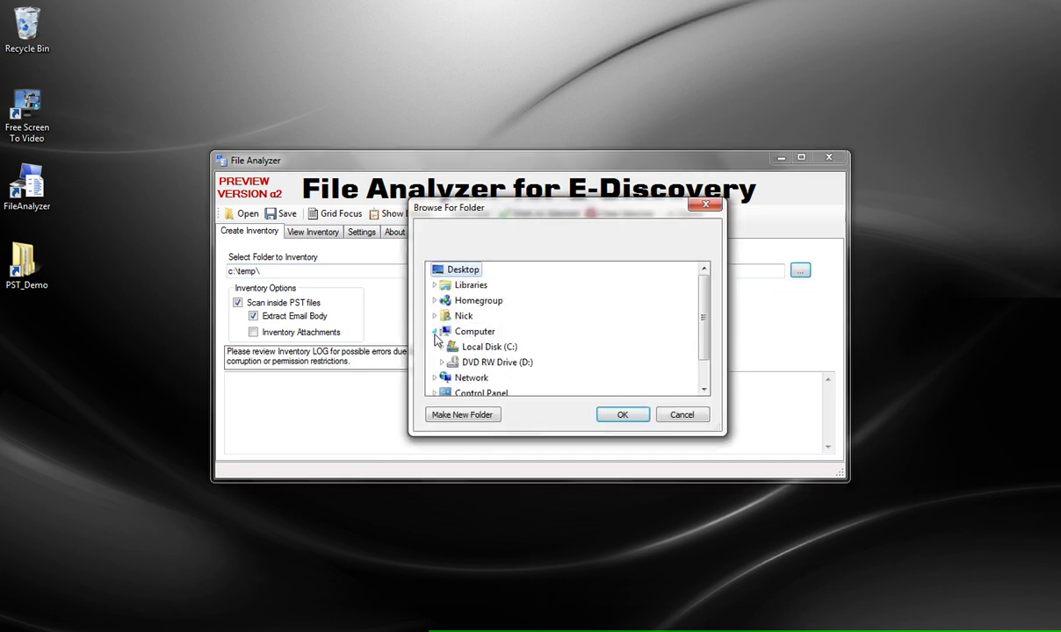
left_click(442, 347)
scroll(614, 356, "down", 3)
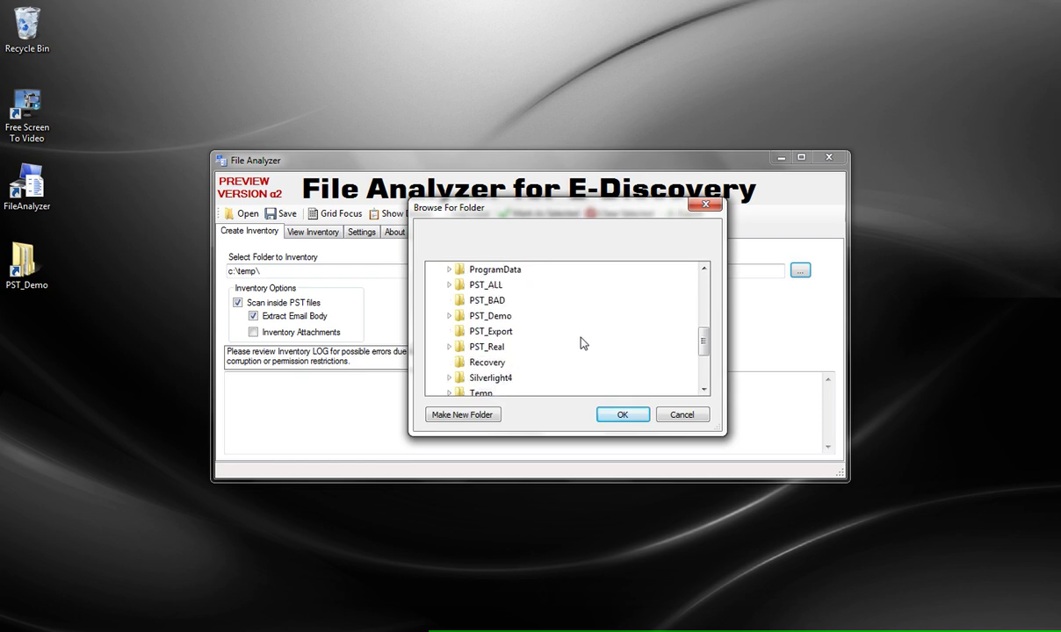
double_click(490, 316)
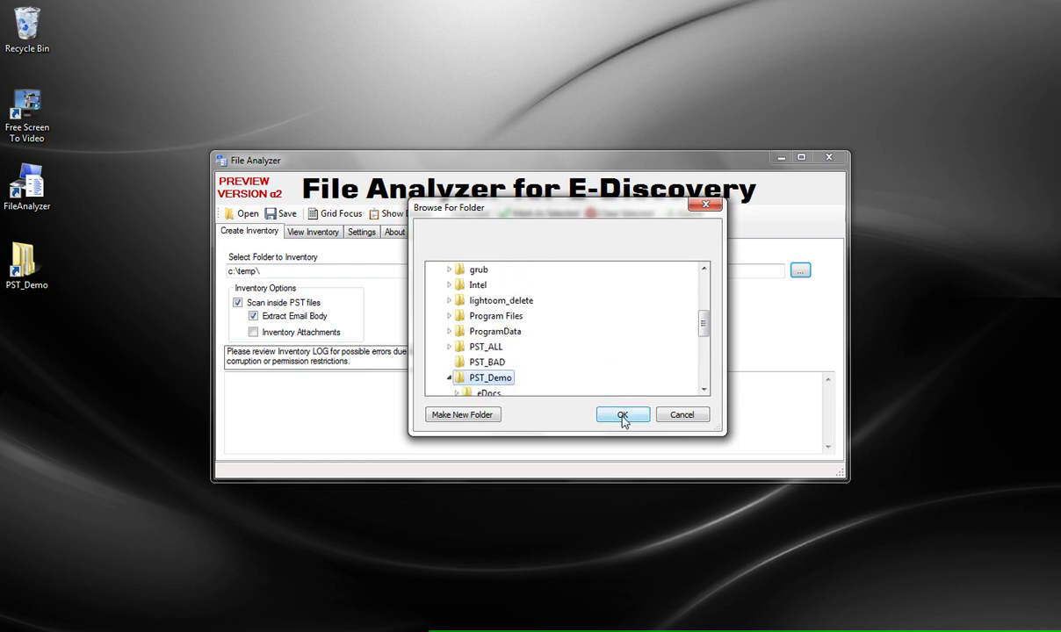
left_click(622, 416)
left_click(801, 159)
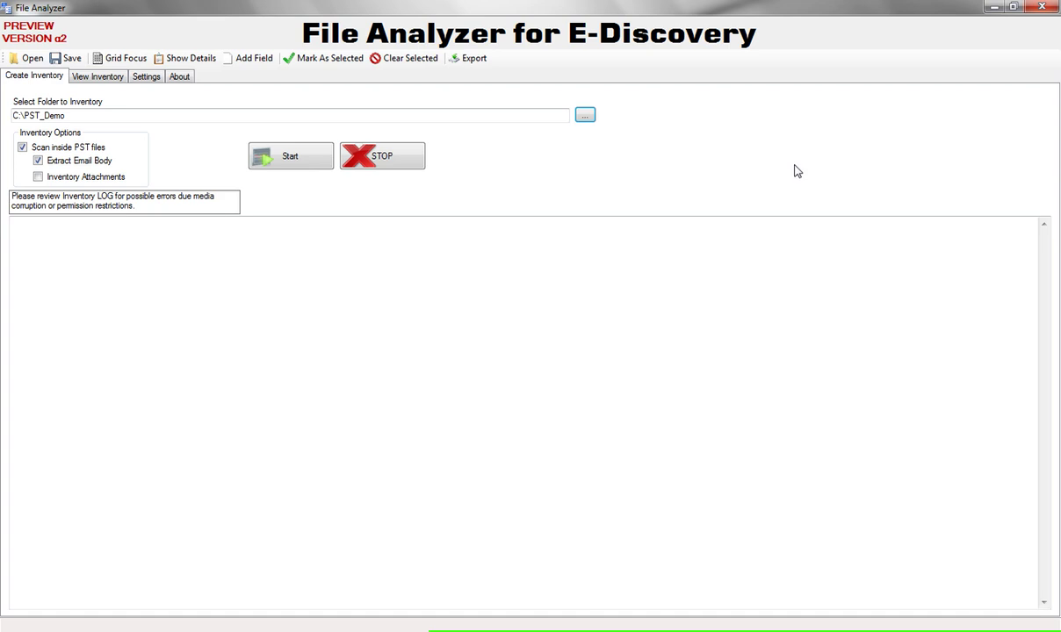
Step: Start the C:\PST_Demo inventory and let it run until the log reports completion
left_click(312, 166)
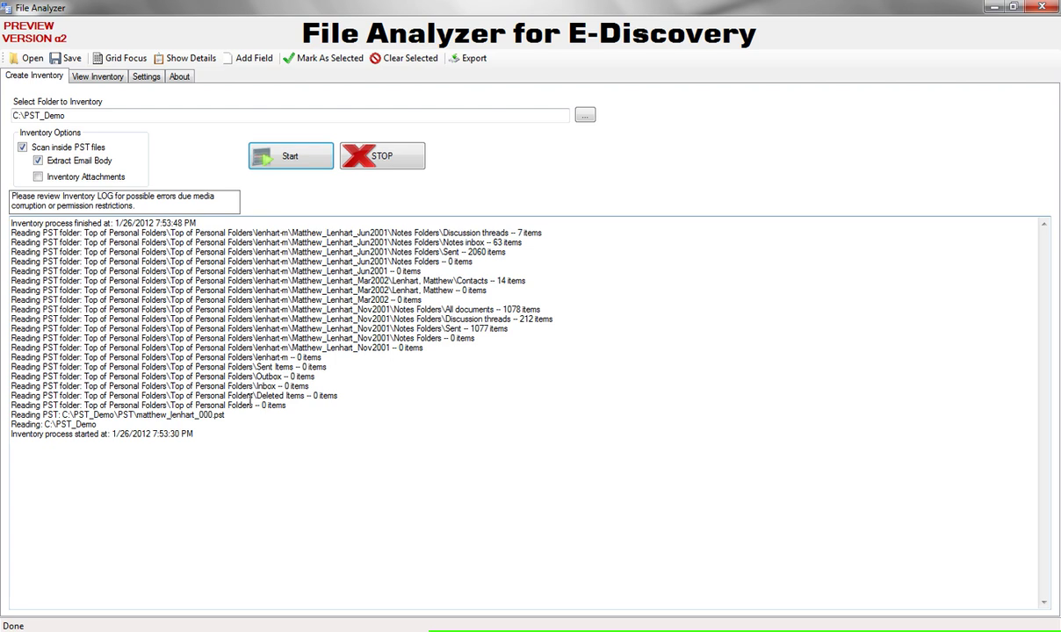
left_click(439, 329)
left_click_drag(440, 328, 84, 337)
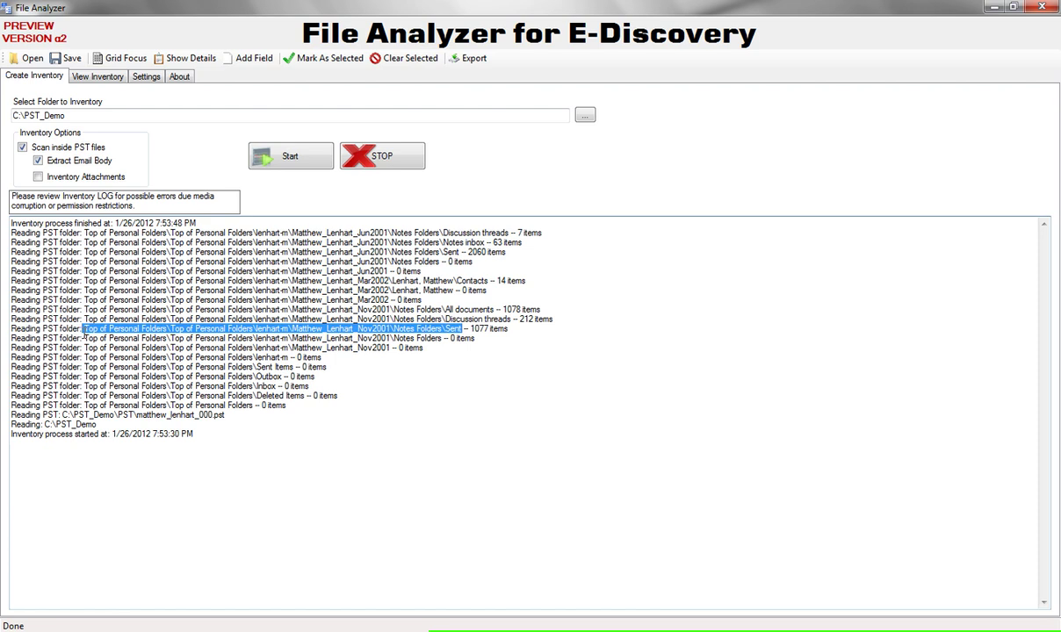
left_click_drag(509, 329, 470, 329)
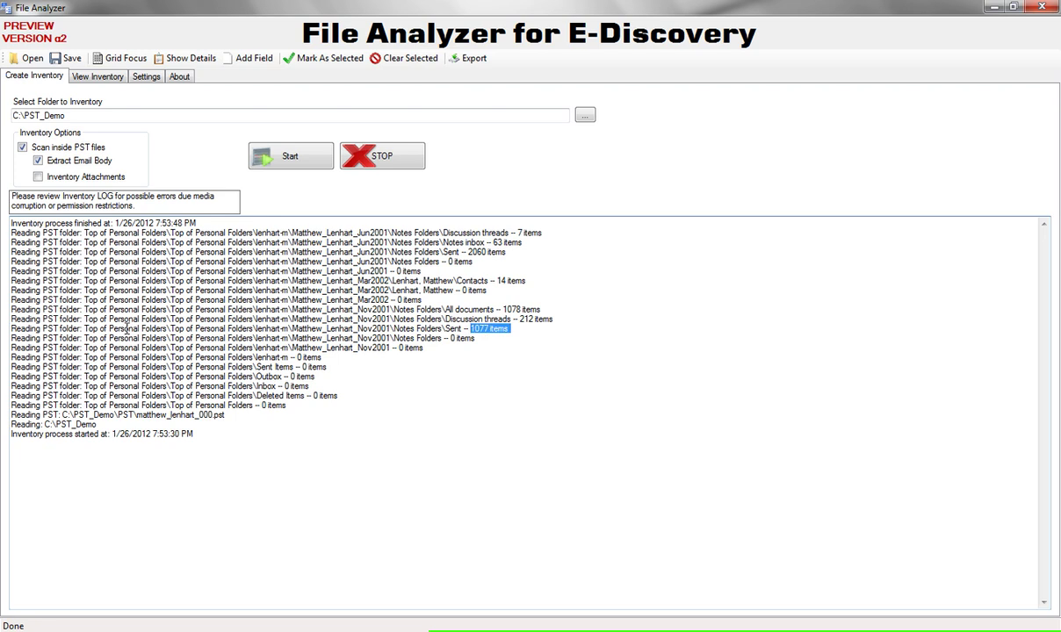
left_click(154, 434)
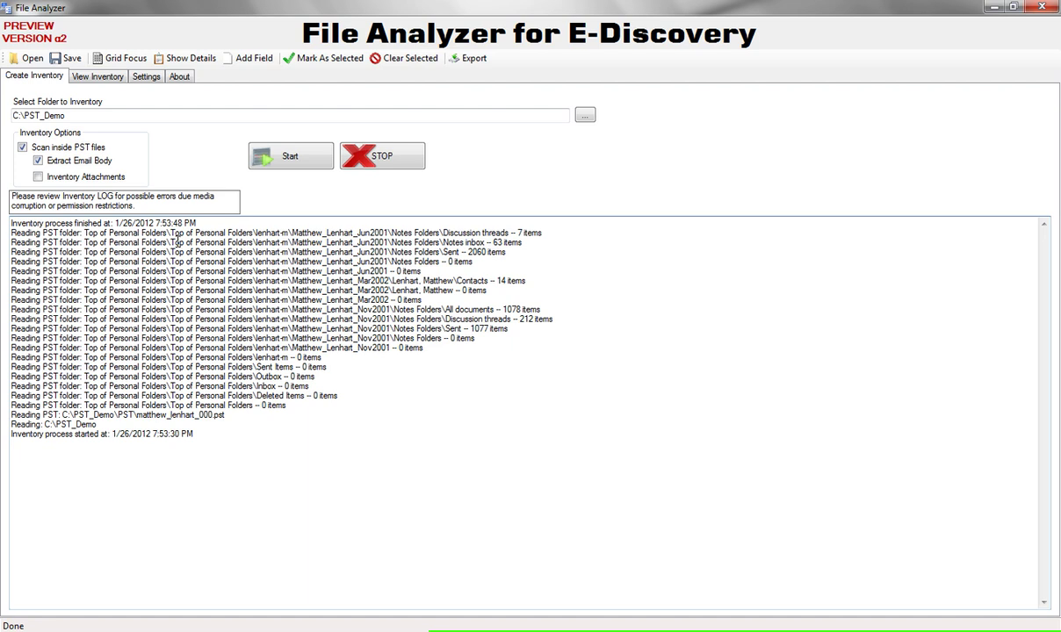
Step: Show the inventory grid, widen the Folder and File columns, and browse the PST Item records
left_click(99, 79)
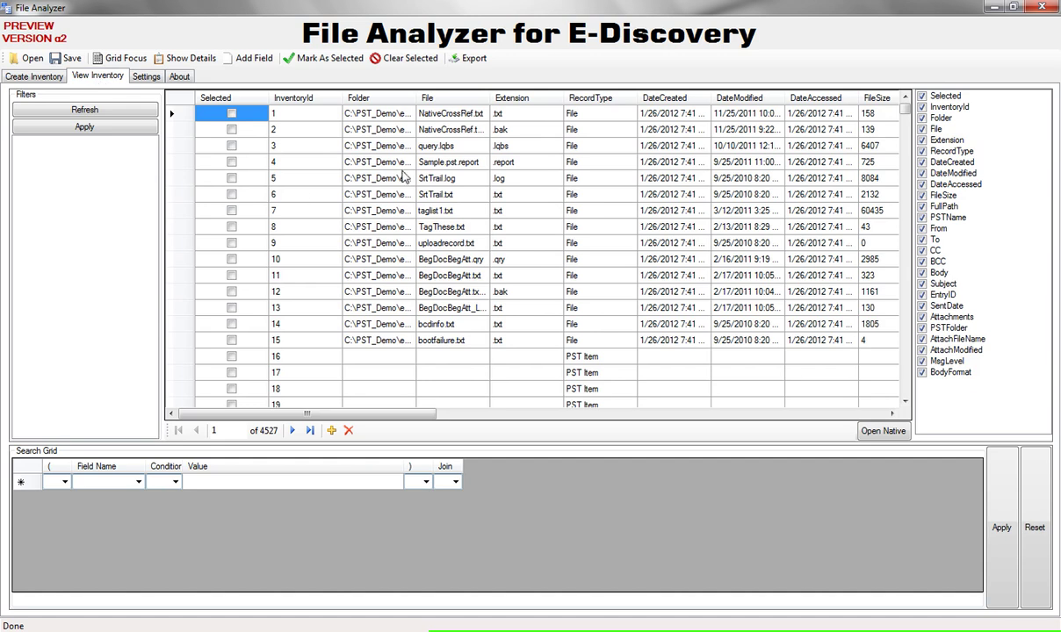
left_click_drag(416, 98, 493, 97)
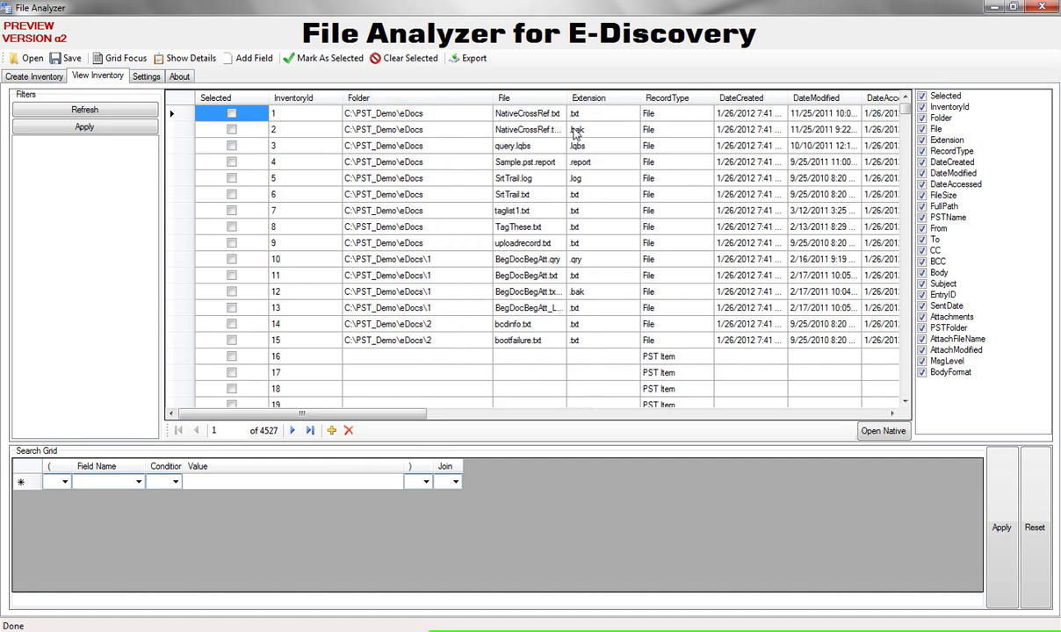
left_click_drag(568, 97, 589, 98)
left_click(610, 146)
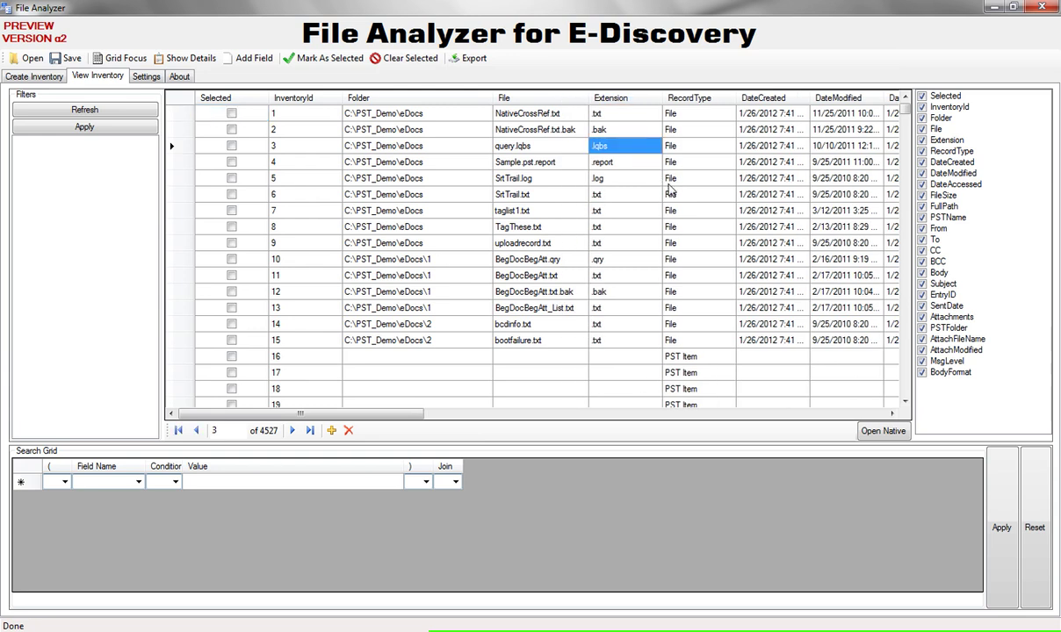
left_click_drag(399, 414, 470, 413)
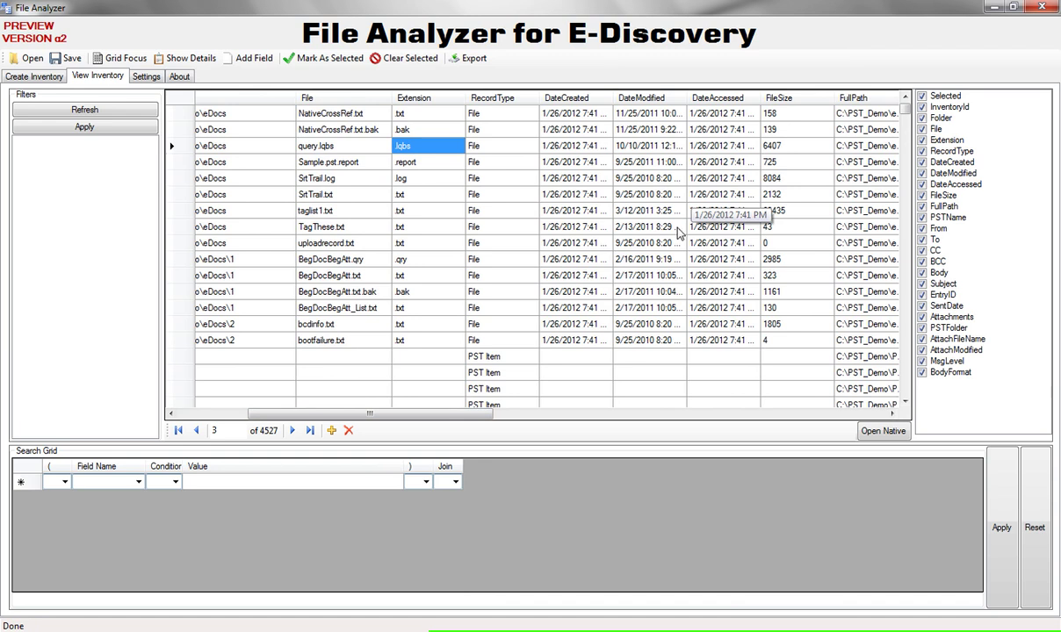
left_click_drag(447, 416, 402, 421)
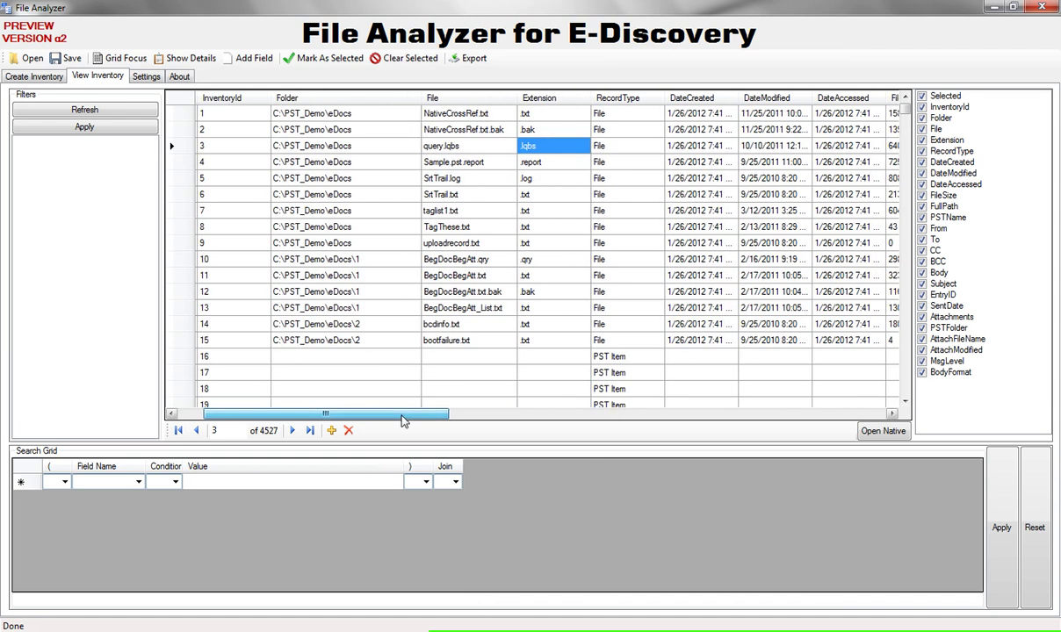
left_click(614, 373)
scroll(614, 372, "down", 2)
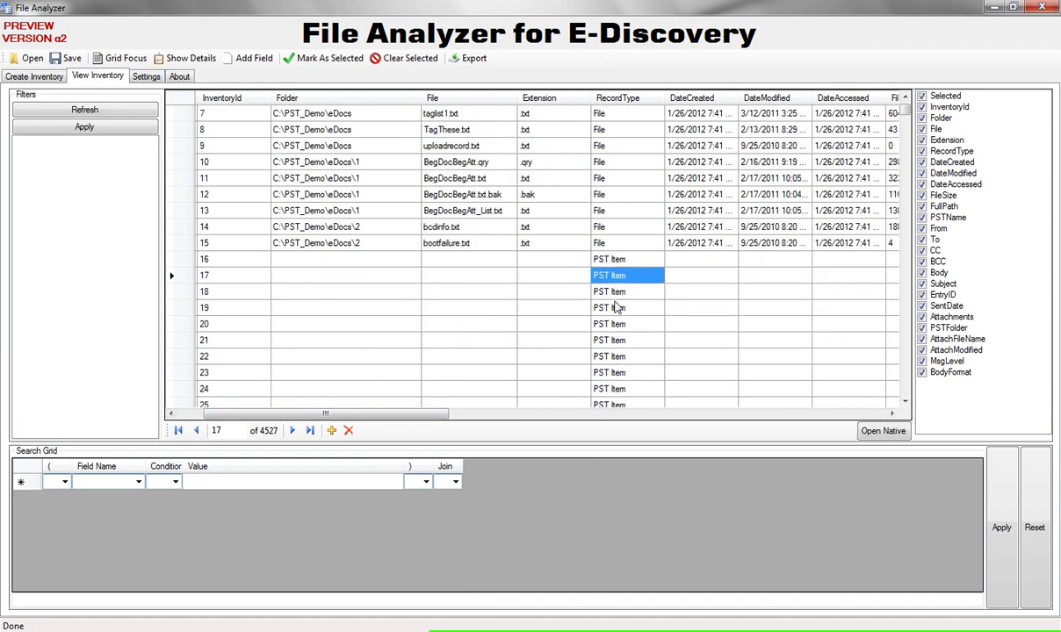
left_click(614, 309)
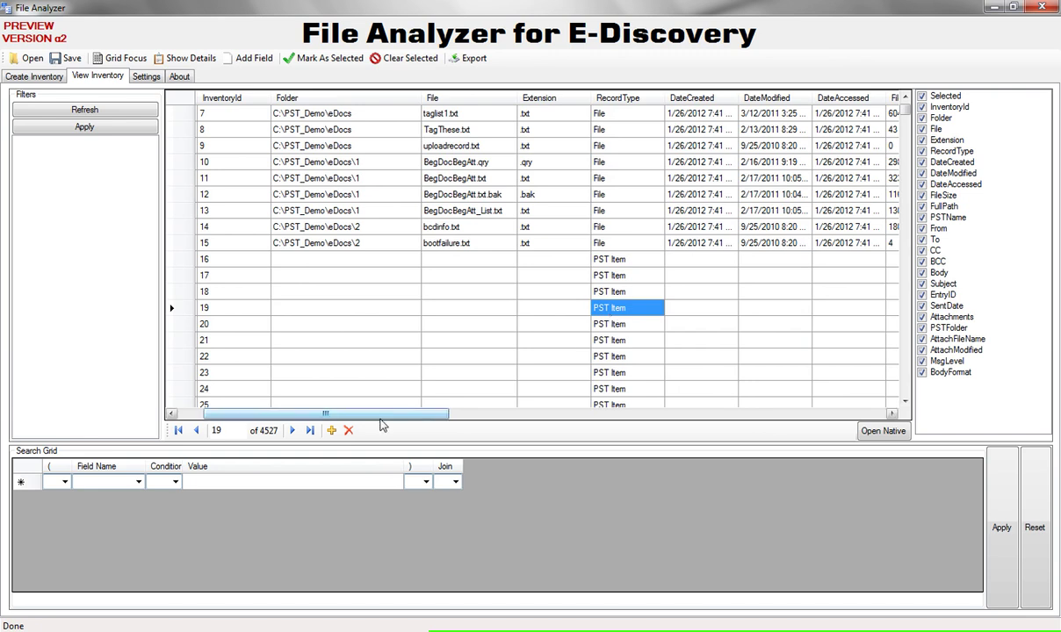
left_click_drag(362, 415, 659, 424)
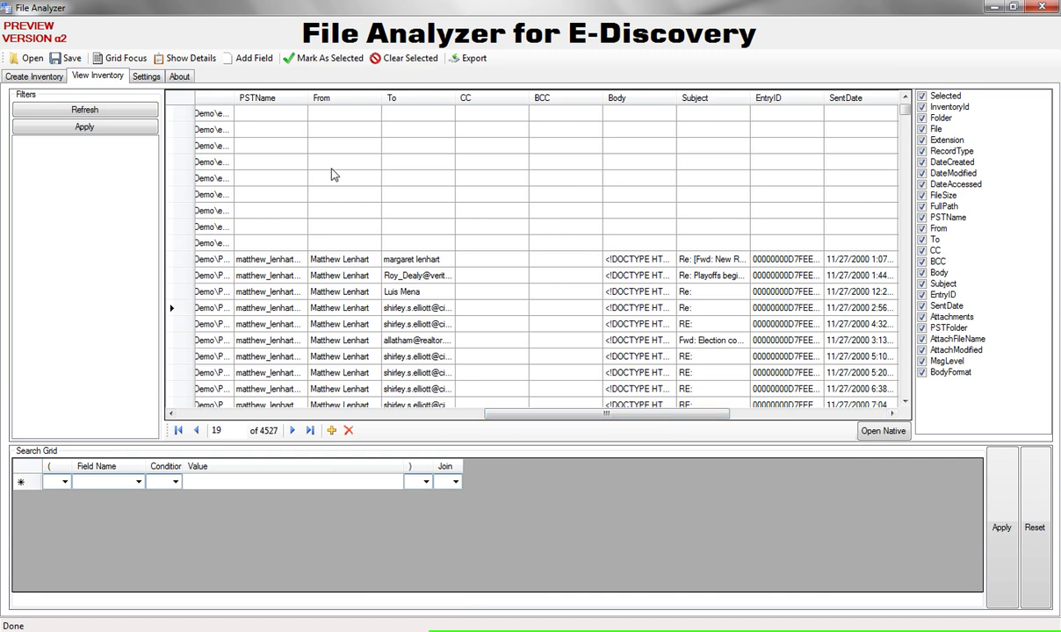
Step: Widen the PSTName, From and To columns, then refresh the filter categories
left_click_drag(306, 98, 333, 98)
left_click_drag(407, 98, 471, 99)
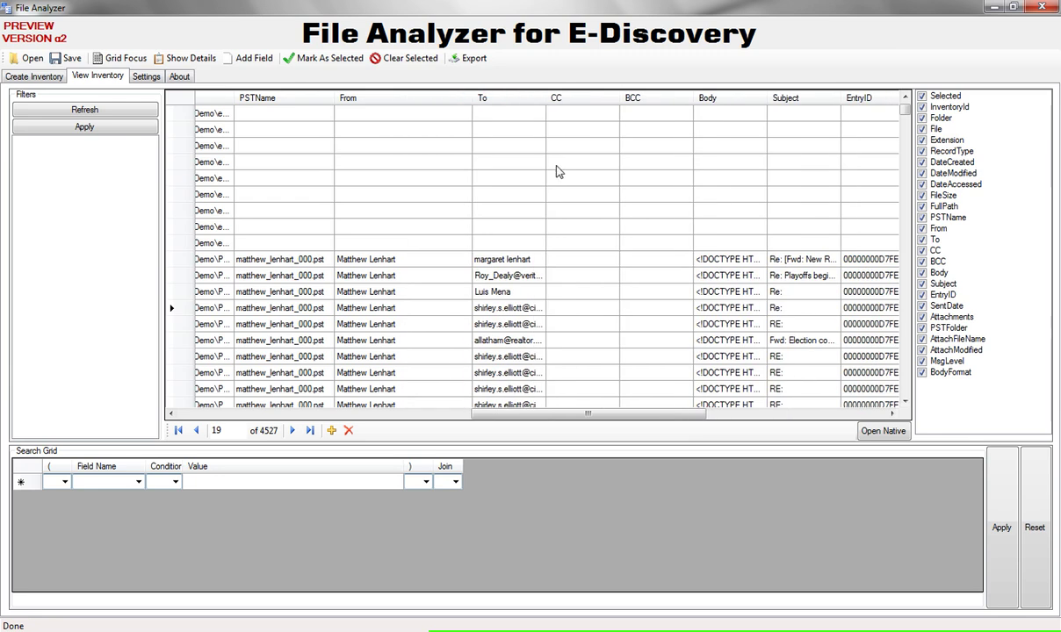
left_click_drag(579, 98, 596, 99)
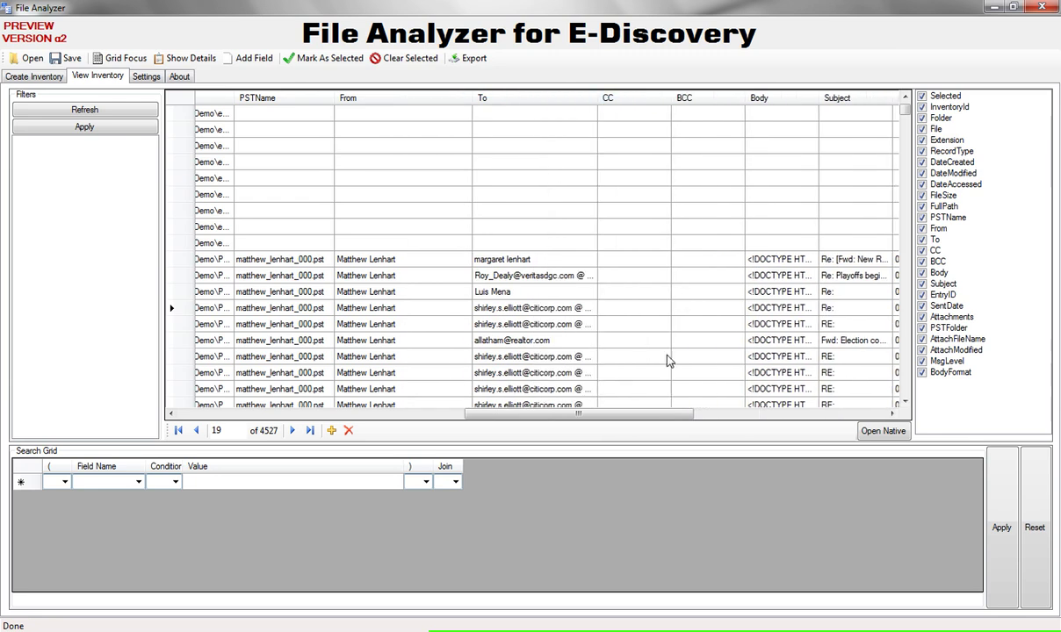
left_click_drag(653, 416, 359, 423)
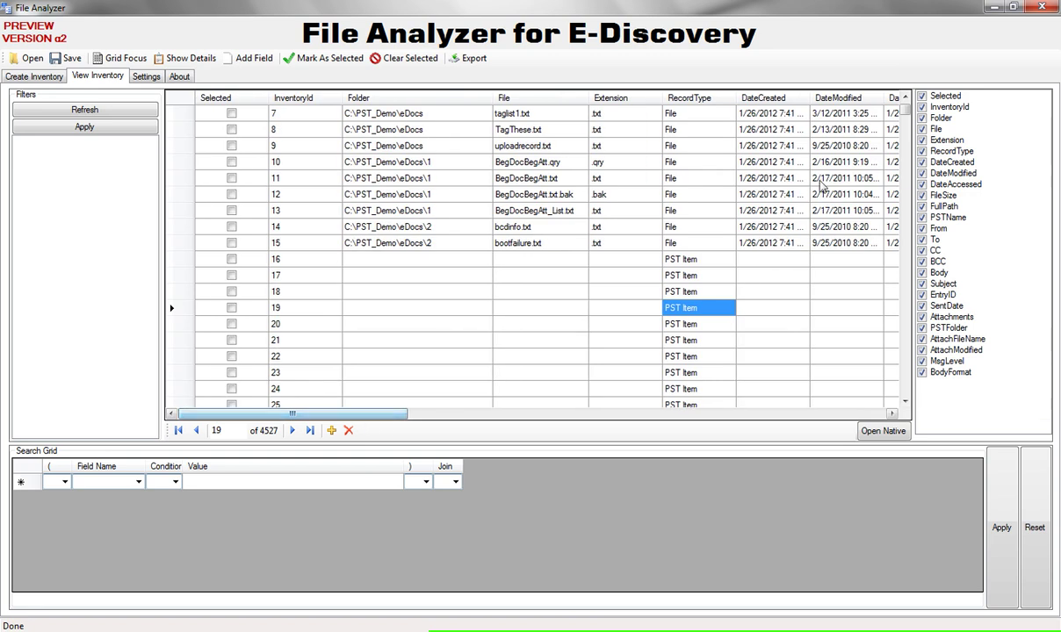
left_click_drag(905, 110, 907, 227)
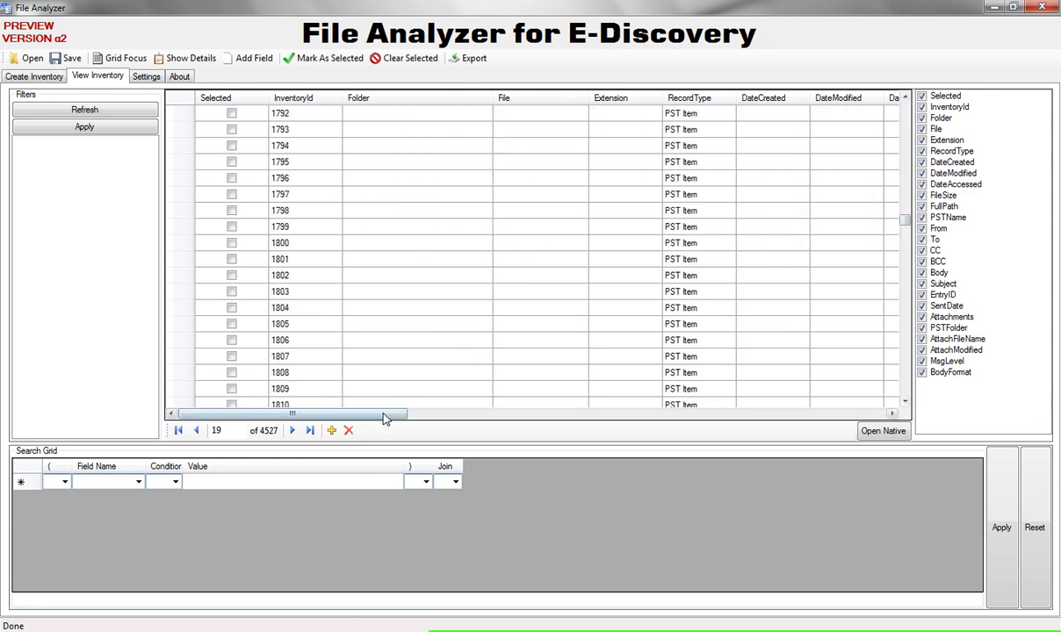
left_click_drag(384, 416, 628, 426)
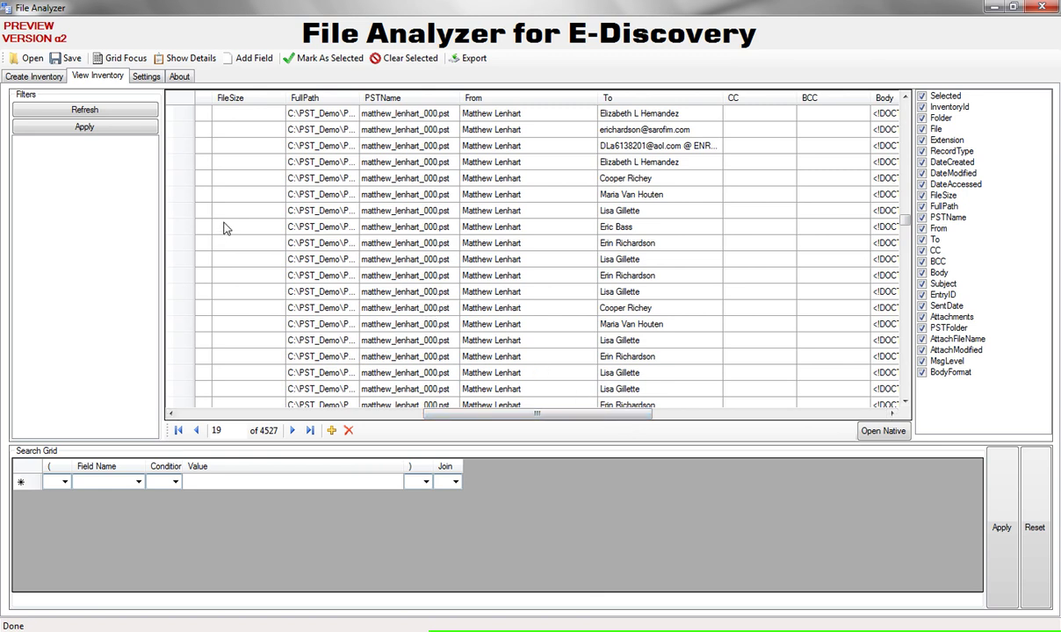
left_click(76, 116)
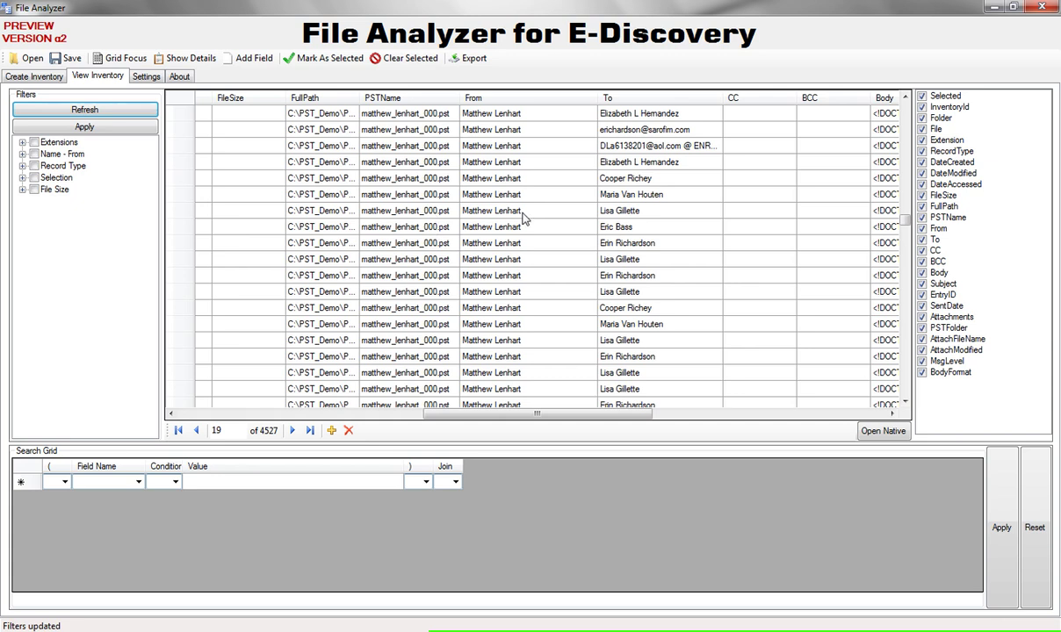
Step: Filter the inventory to .txt files under Extensions, narrowing it to 9 records
left_click(22, 142)
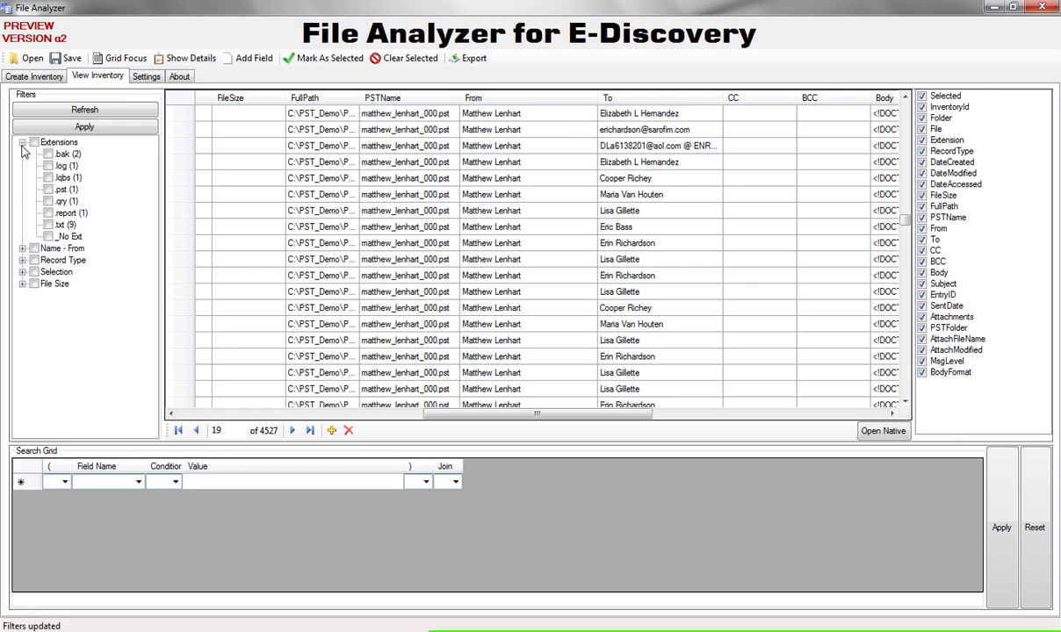
left_click(63, 225)
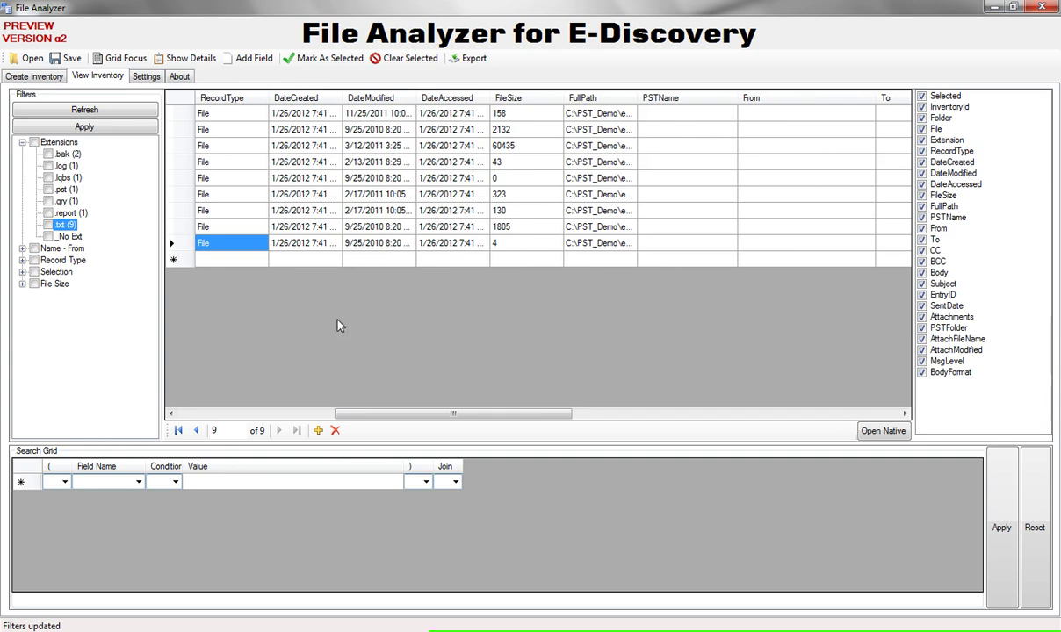
left_click_drag(466, 416, 333, 419)
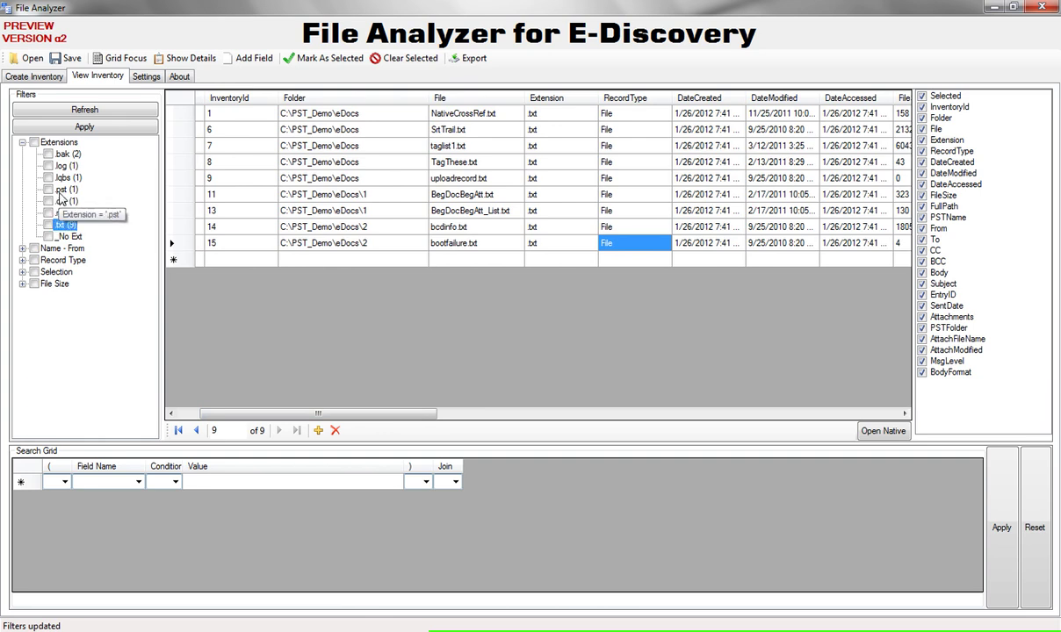
Step: Add .bak and .log to the extension filter, apply it, and widen the Extension column
left_click(48, 154)
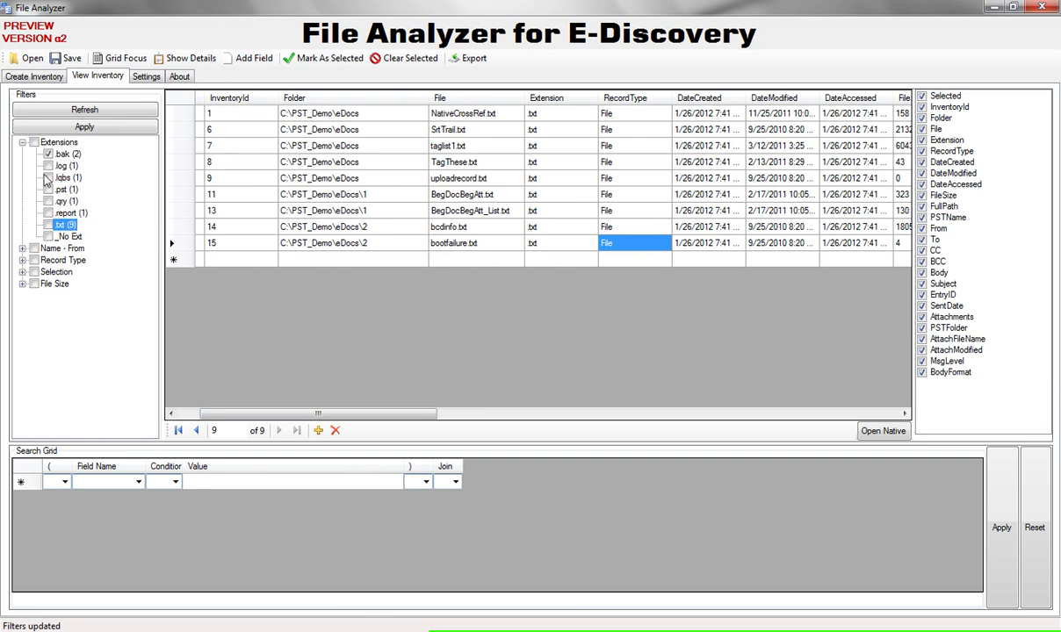
left_click(48, 166)
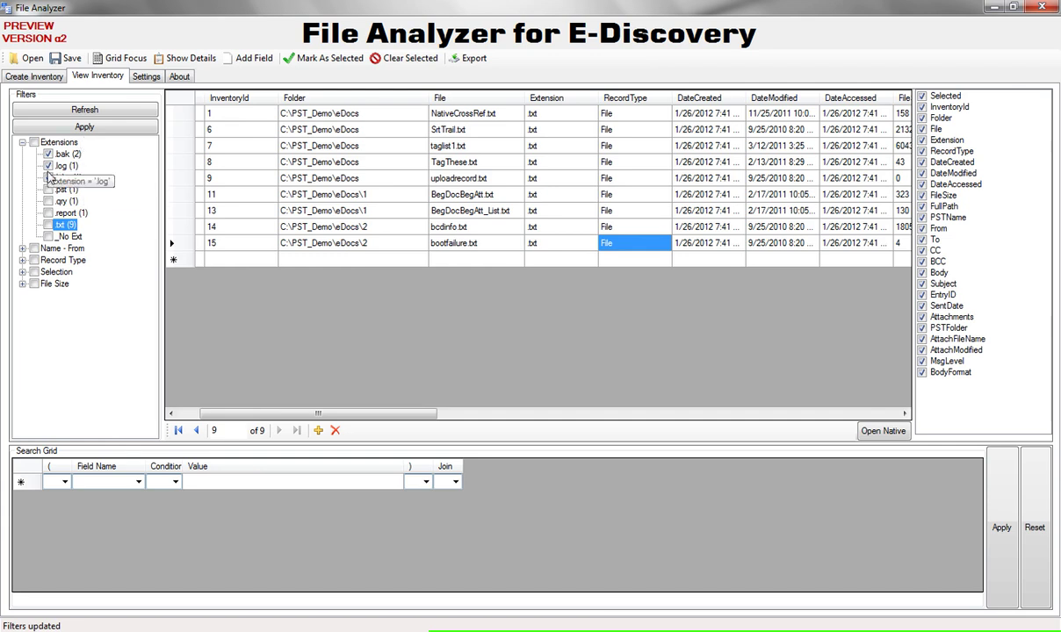
left_click(84, 127)
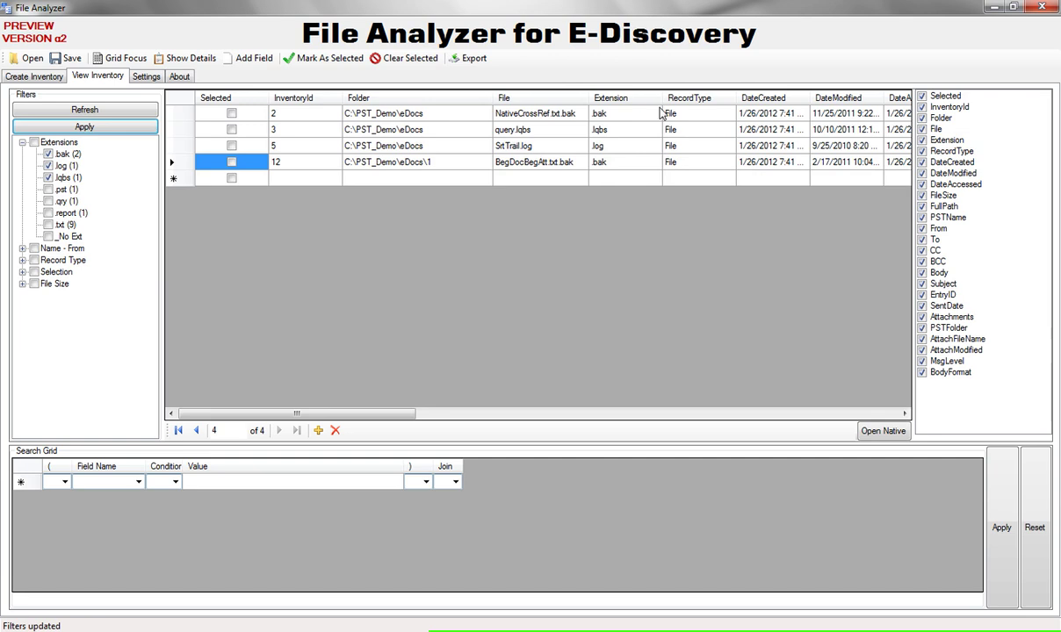
left_click_drag(663, 97, 671, 98)
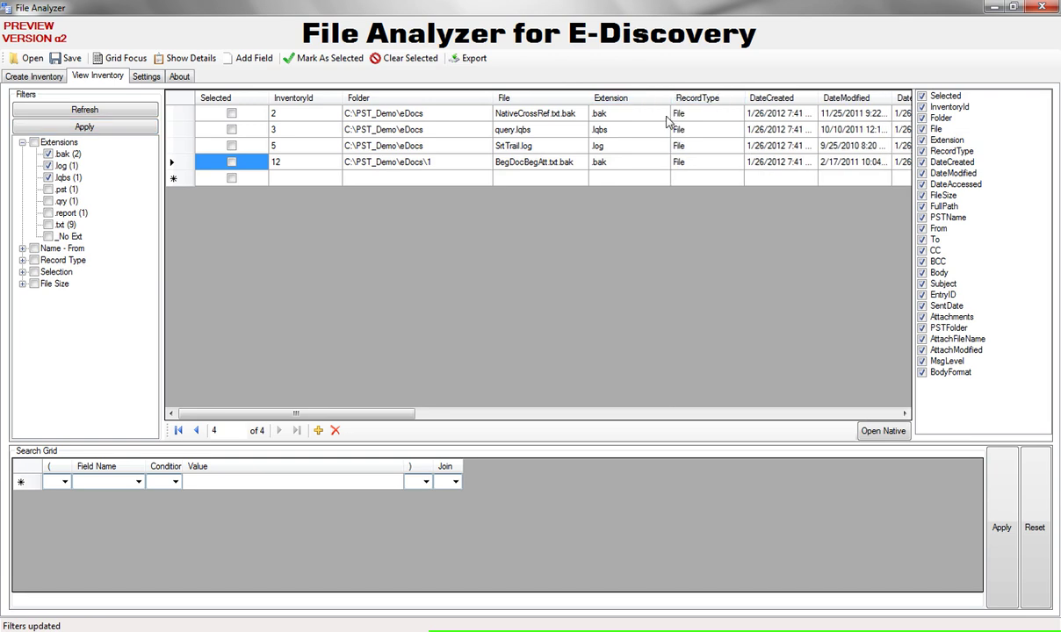
left_click(23, 144)
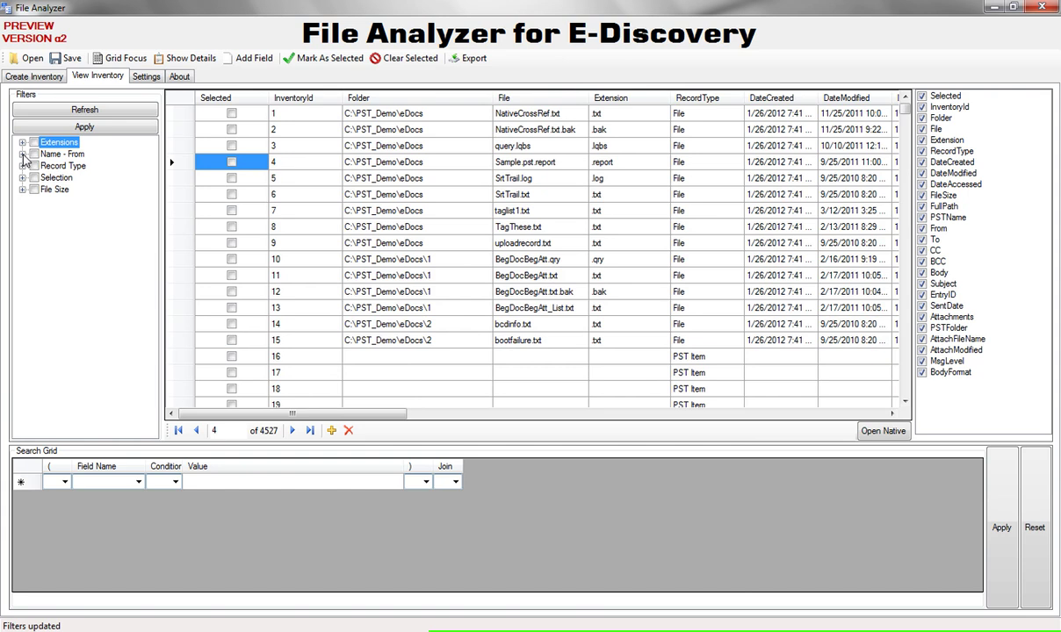
Step: Check five senders under Name - From in a widened Filters pane and apply
left_click(22, 154)
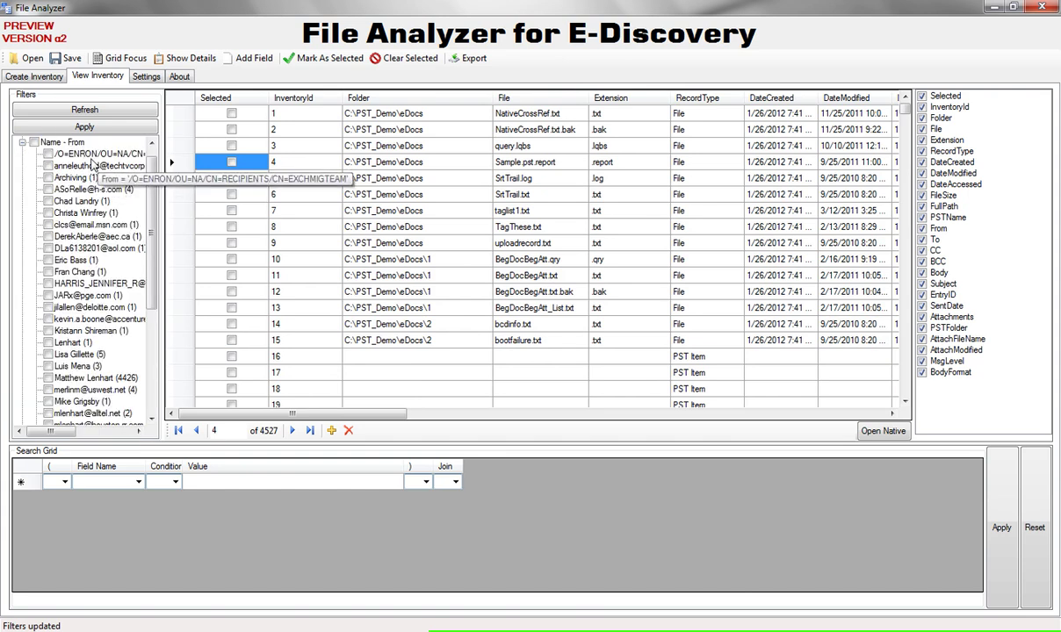
left_click_drag(160, 196, 219, 291)
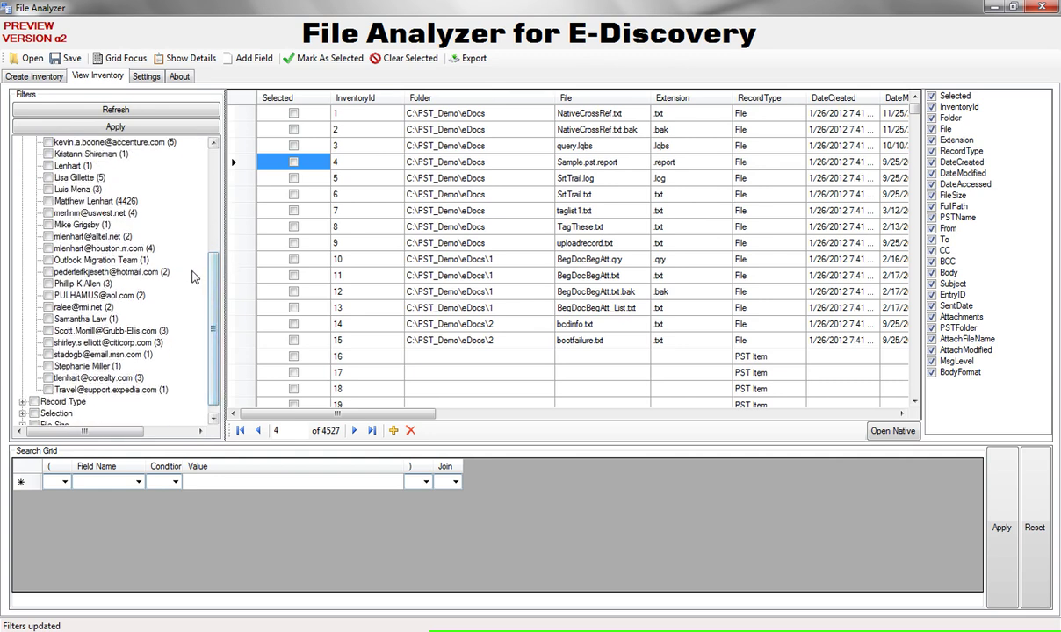
left_click(100, 250)
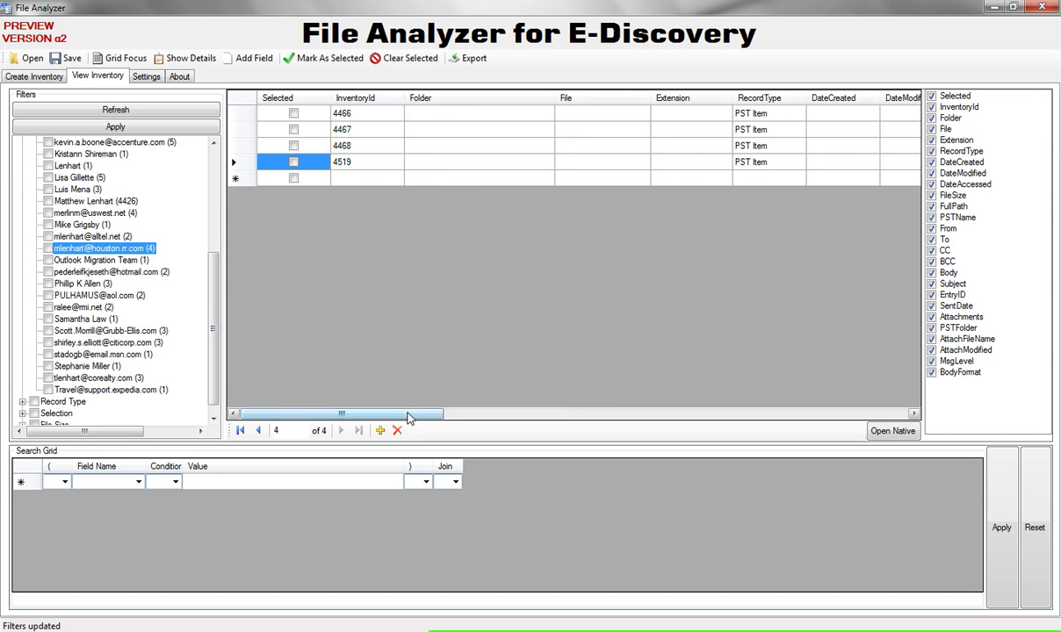
left_click_drag(407, 416, 716, 422)
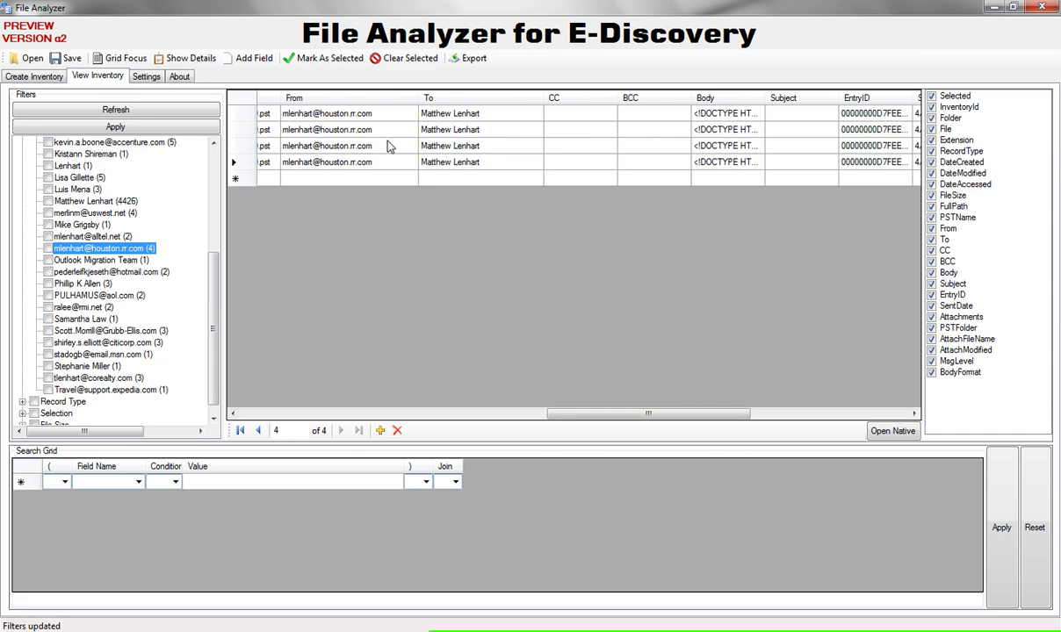
left_click(48, 249)
left_click(48, 236)
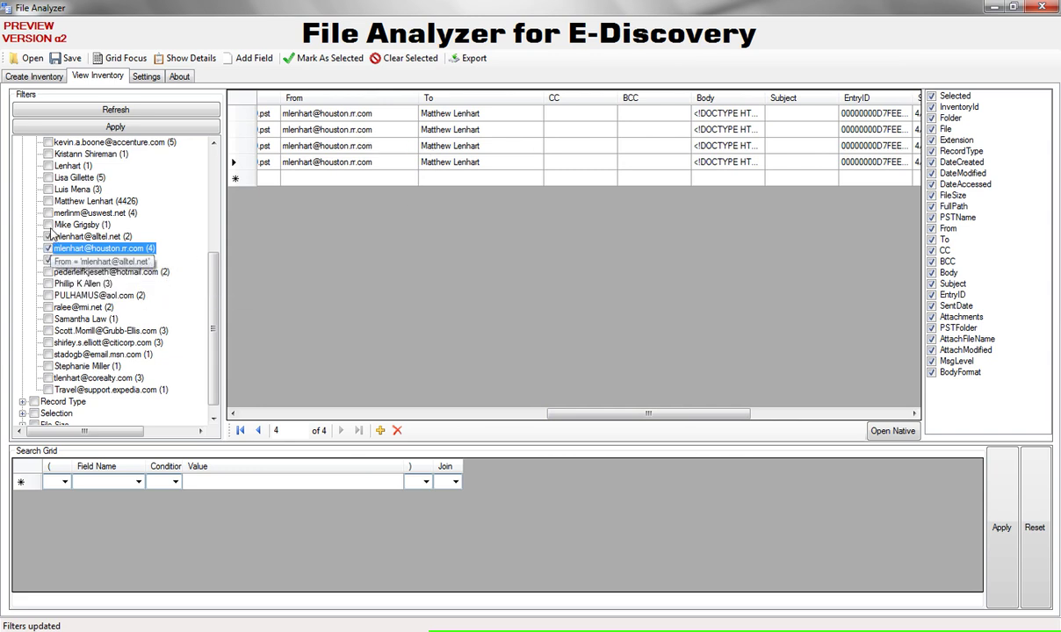
left_click(48, 212)
left_click(48, 224)
left_click(115, 127)
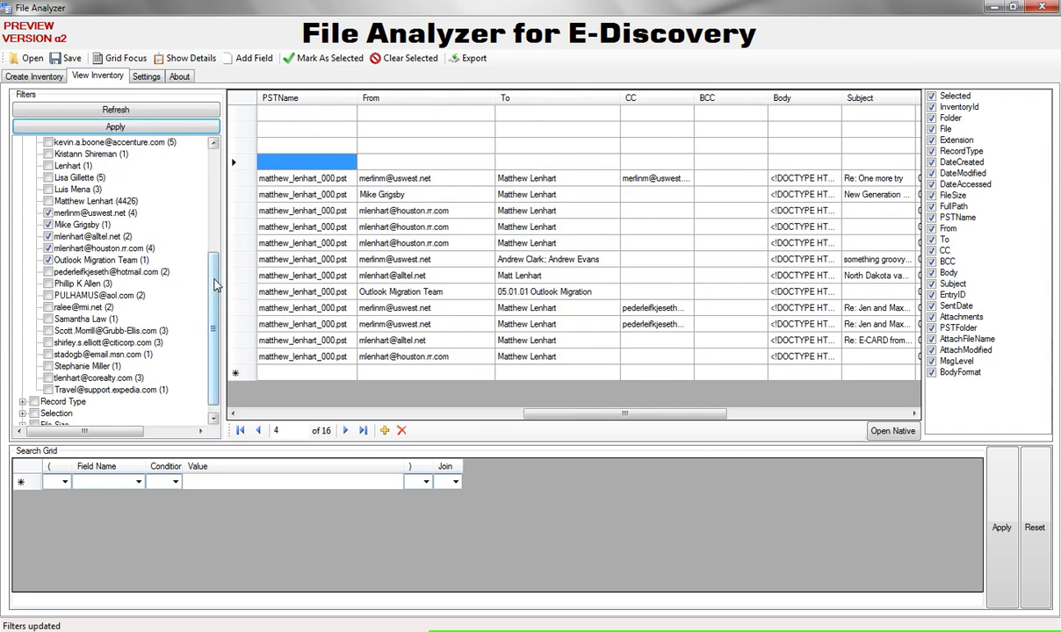
Step: Clear the leftover extension checks and reapply, leaving the 12 emails from those senders
left_click_drag(213, 279, 213, 180)
left_click(22, 141)
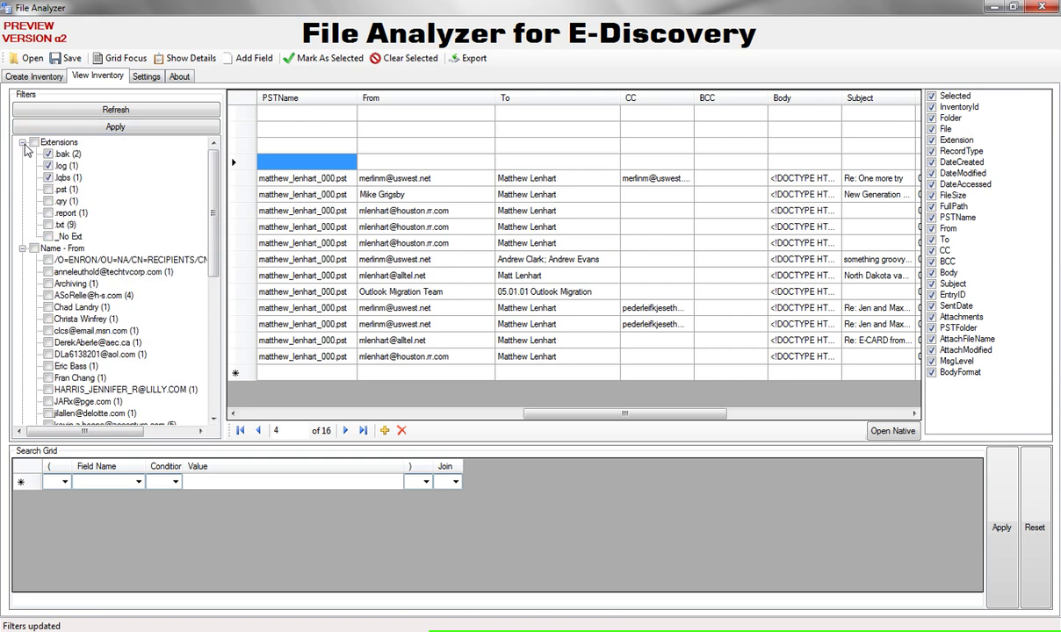
left_click(48, 154)
left_click(48, 165)
left_click(22, 141)
left_click(63, 129)
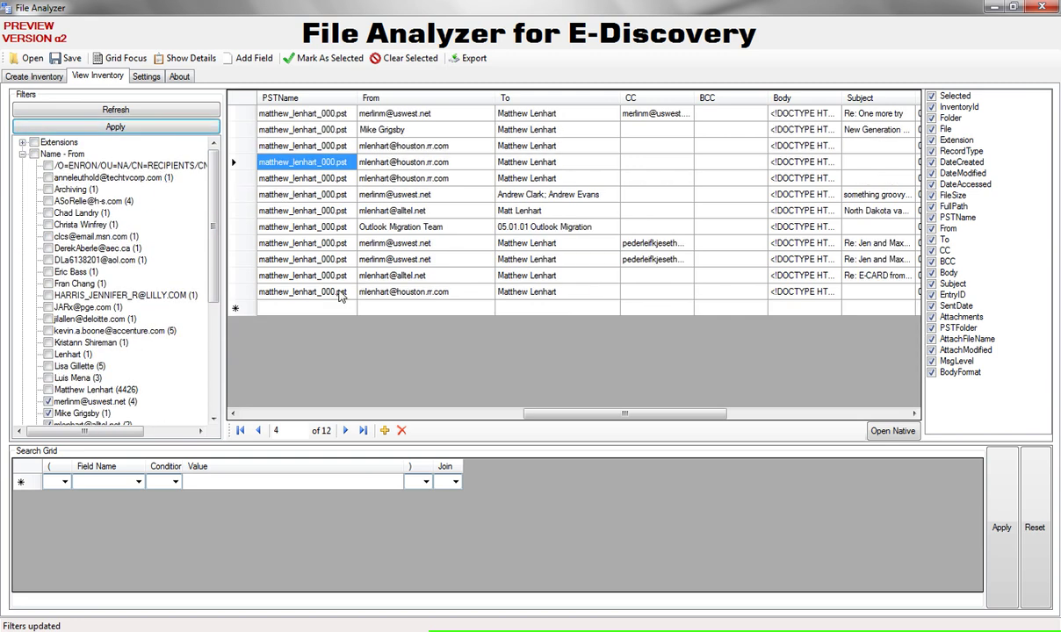
left_click_drag(212, 263, 217, 373)
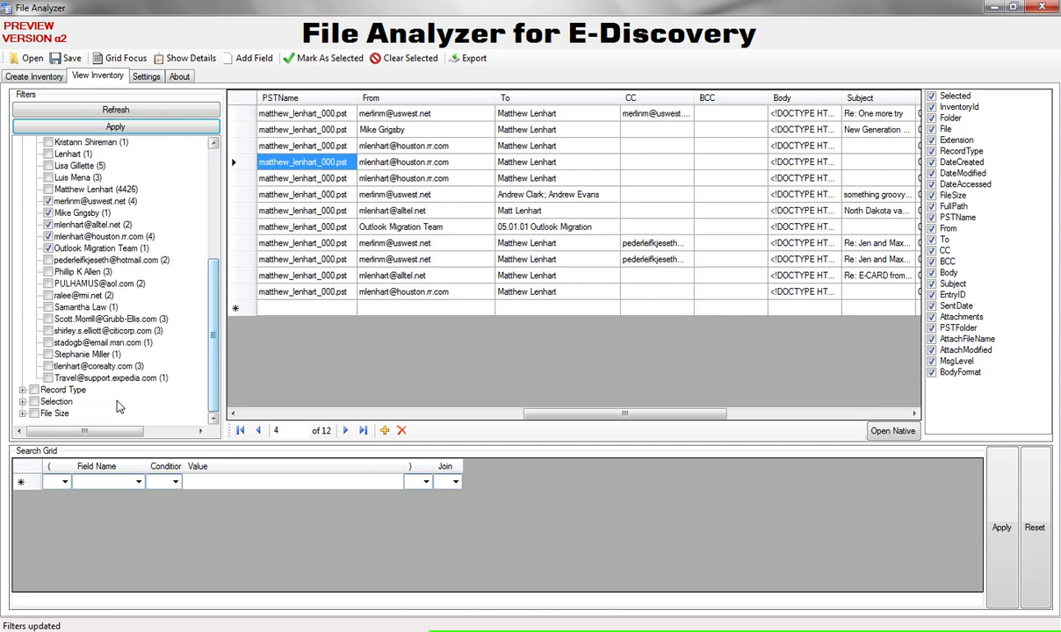
Step: Expand the Record Type and File Size filters and narrow the Filters pane
left_click(22, 391)
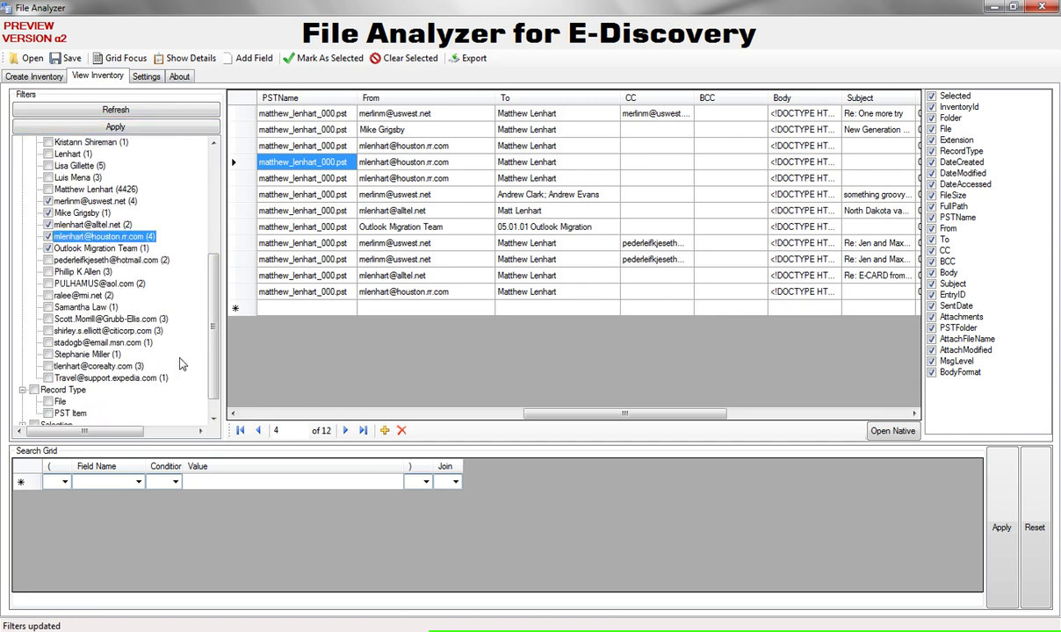
scroll(218, 382, "down", 1)
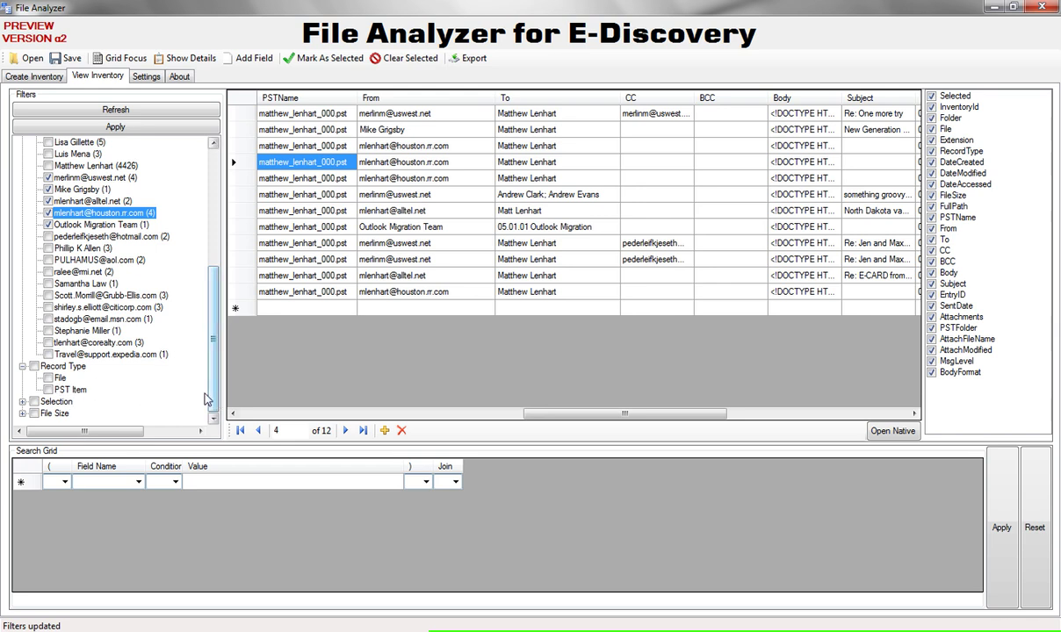
left_click(22, 414)
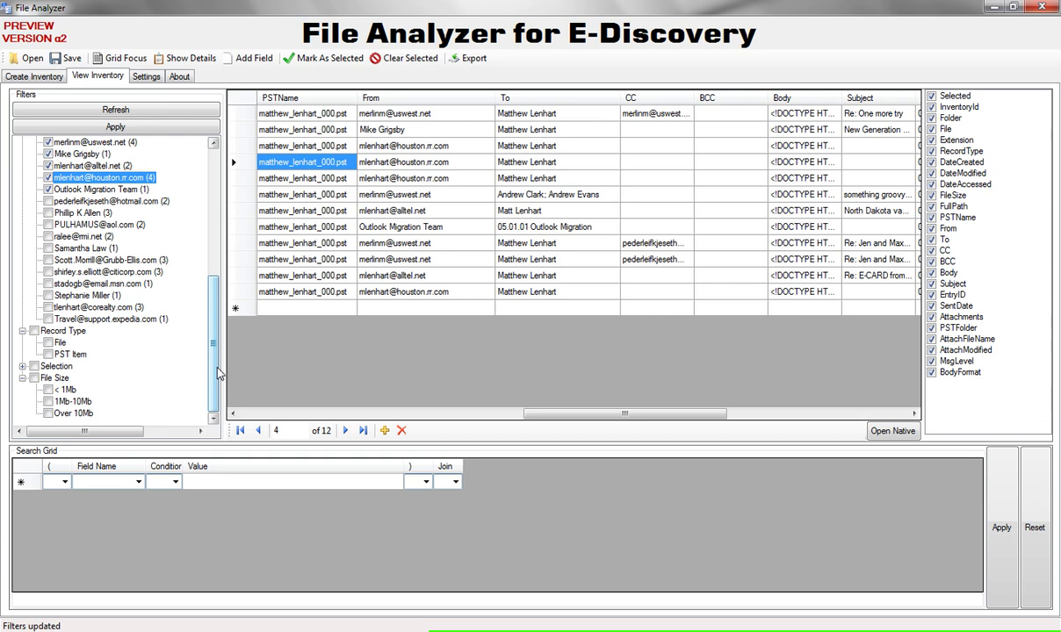
left_click(221, 372)
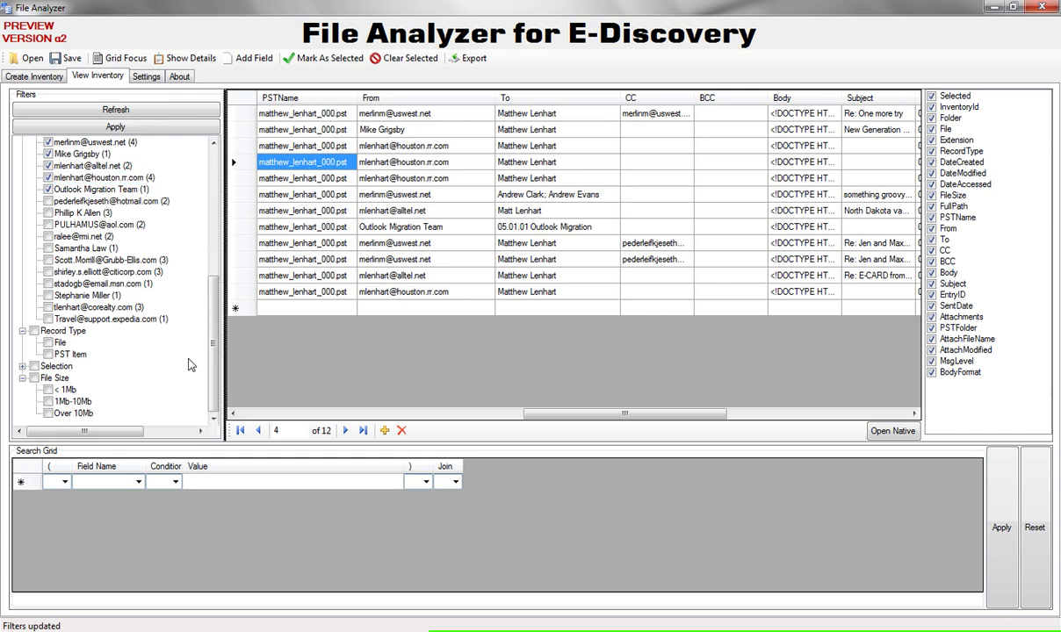
mouse_move(189, 364)
left_mouse_down()
mouse_move(151, 365)
mouse_move(206, 362)
left_mouse_up()
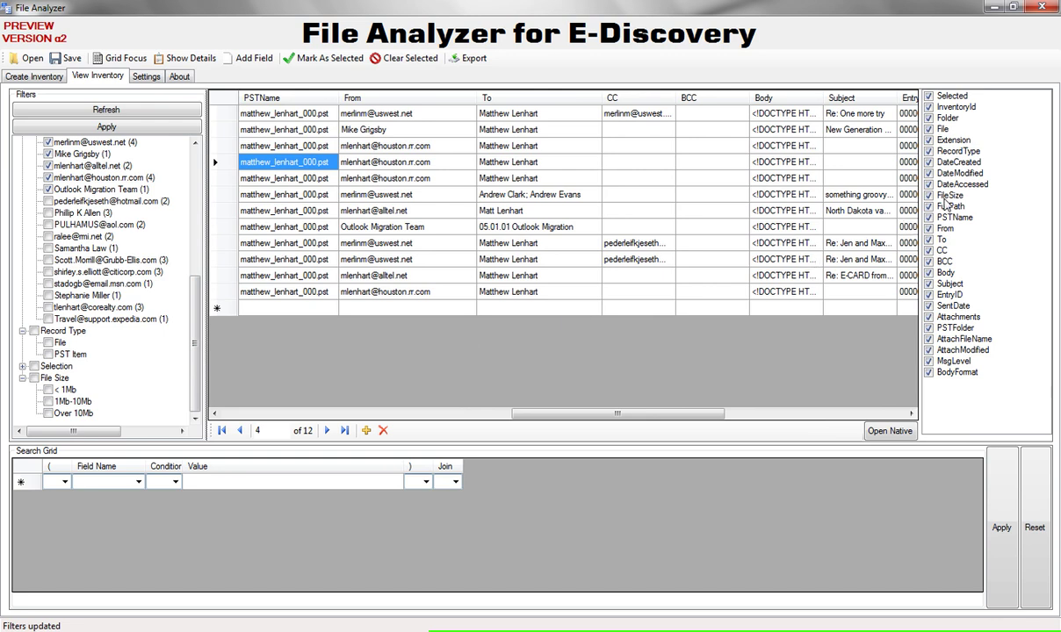
left_click_drag(657, 413, 333, 413)
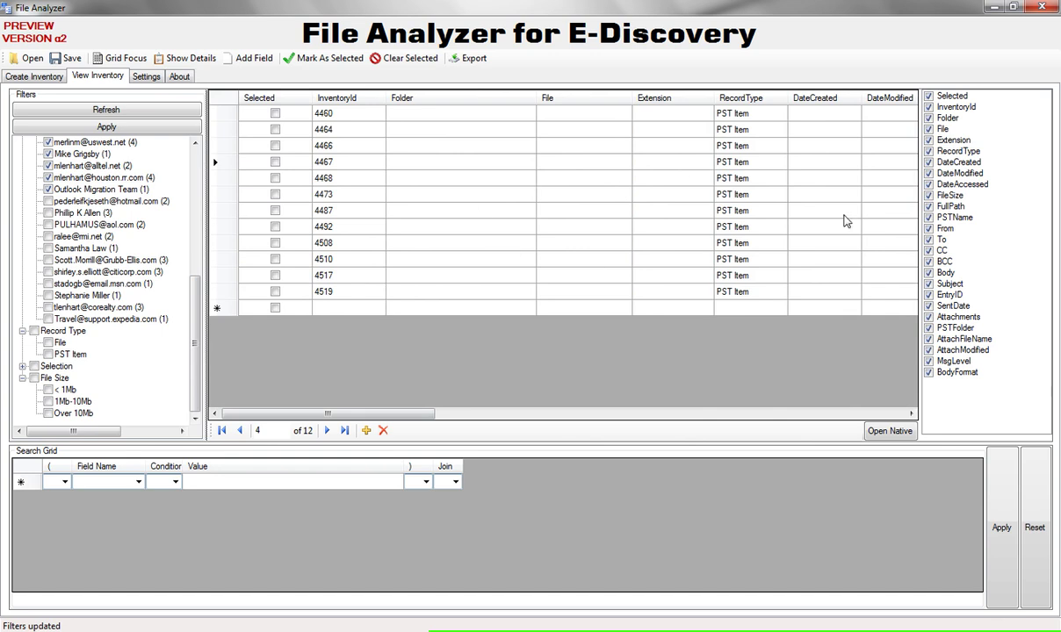
Step: Hide the Folder, File, Extension, RecordType, DateCreated, DateModified and DateAccessed columns
left_click(929, 117)
left_click(929, 129)
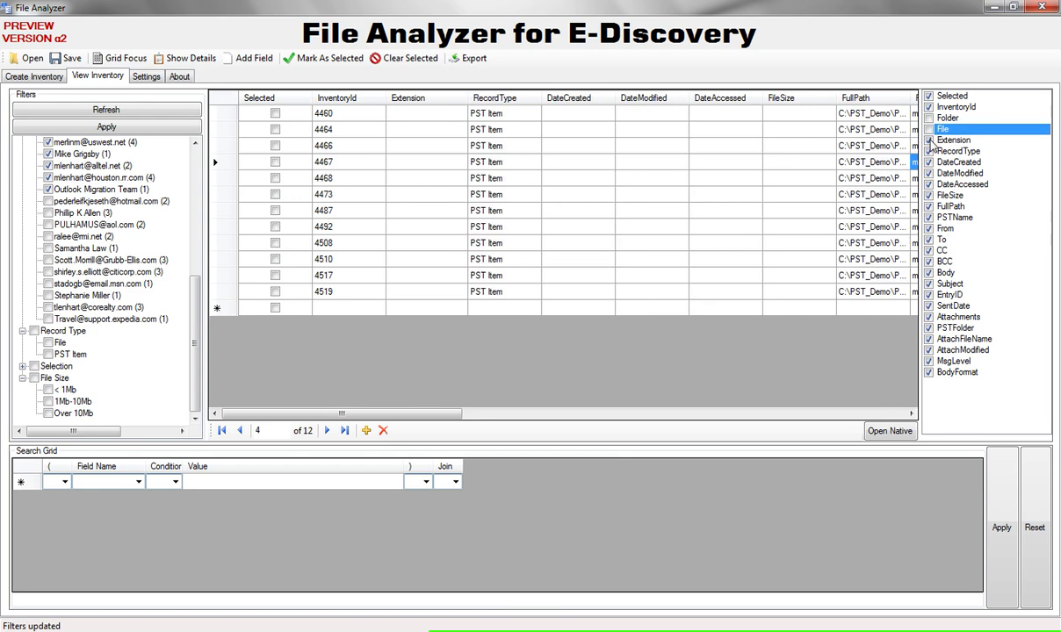
left_click(929, 140)
left_click(929, 151)
left_click(929, 162)
left_click(929, 173)
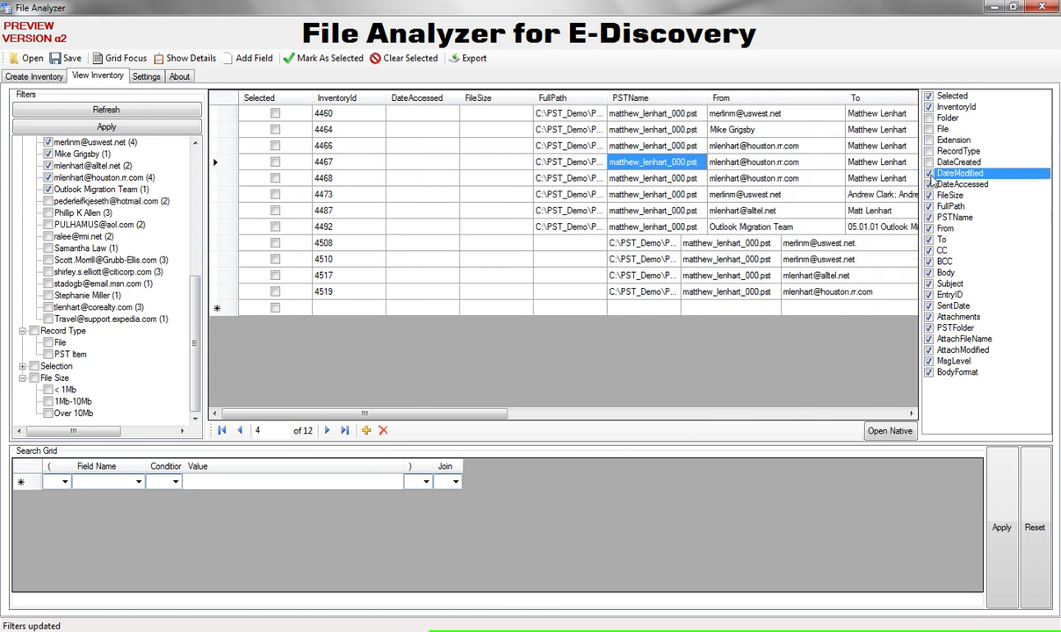
left_click(929, 184)
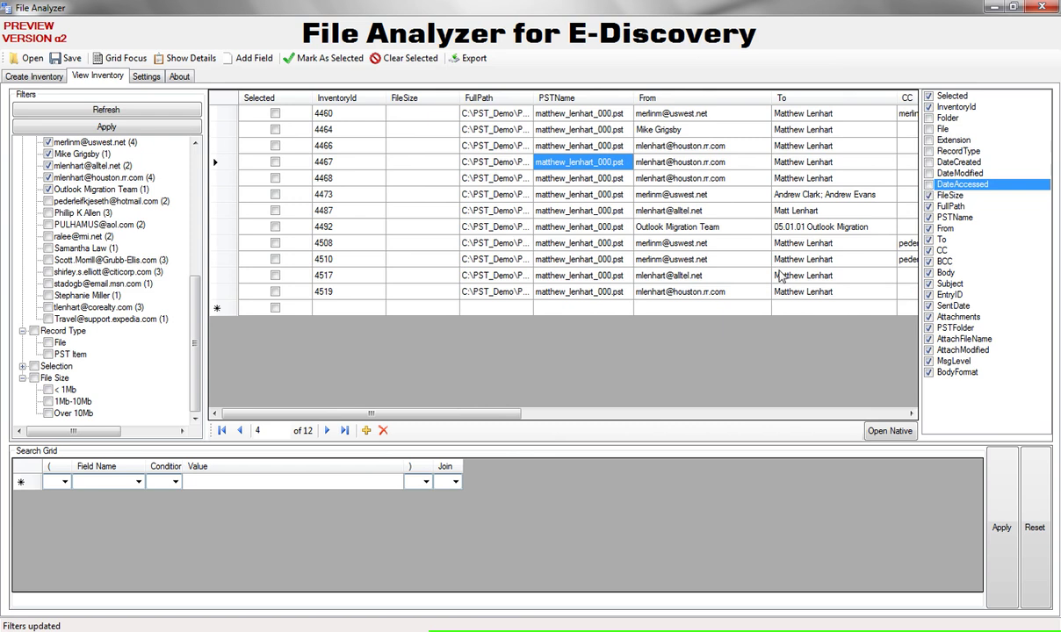
left_click_drag(492, 406, 555, 427)
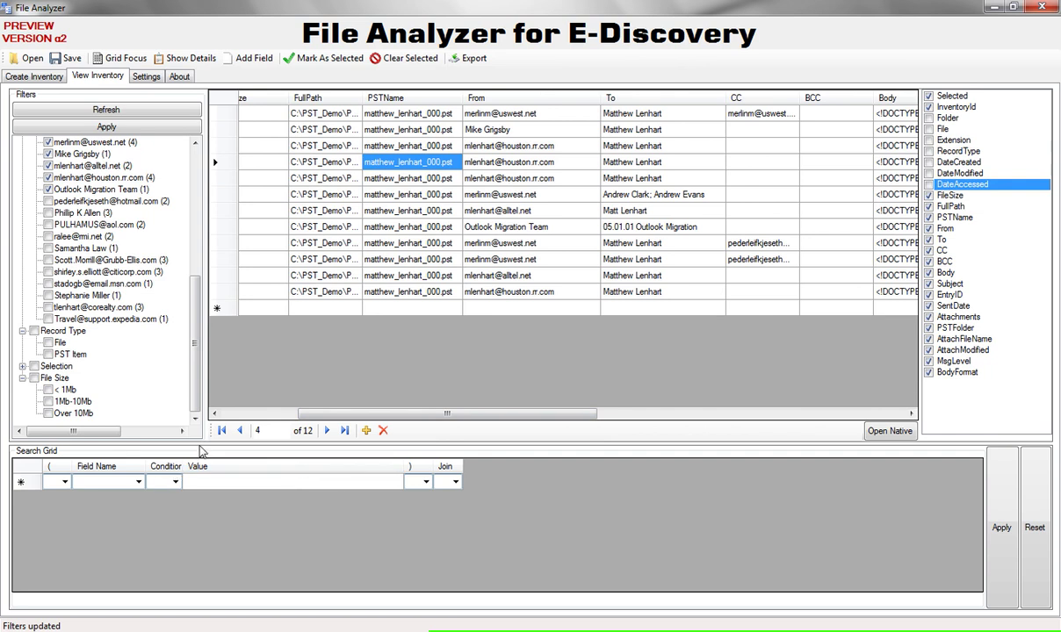
left_click_drag(201, 452, 201, 466)
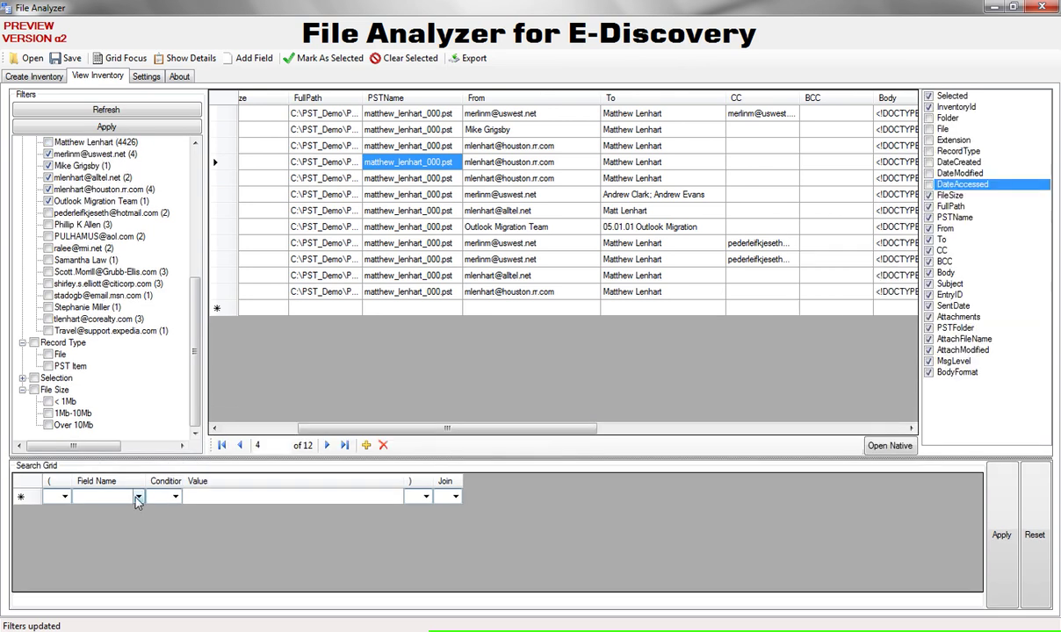
Step: Add a Search Grid condition To LIKE 'Mathew' and apply it
left_click(138, 498)
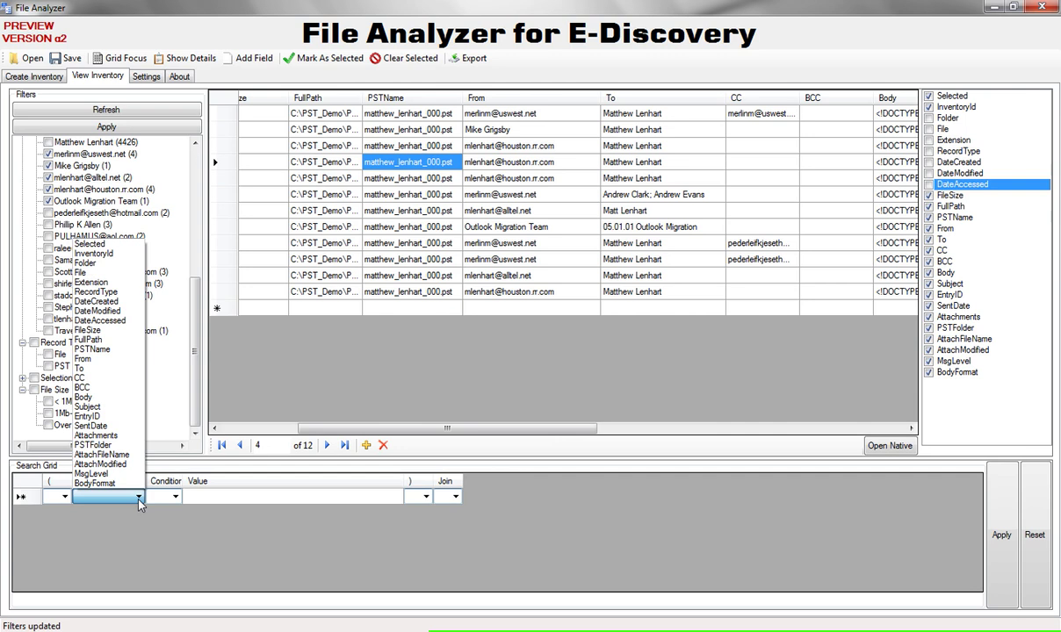
left_click(83, 368)
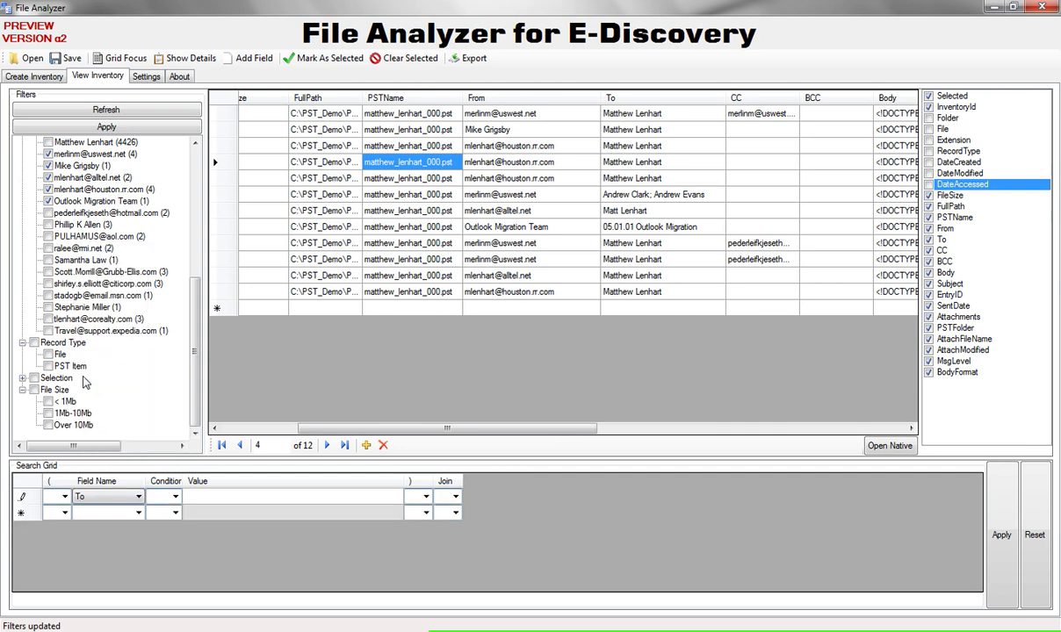
left_click(176, 498)
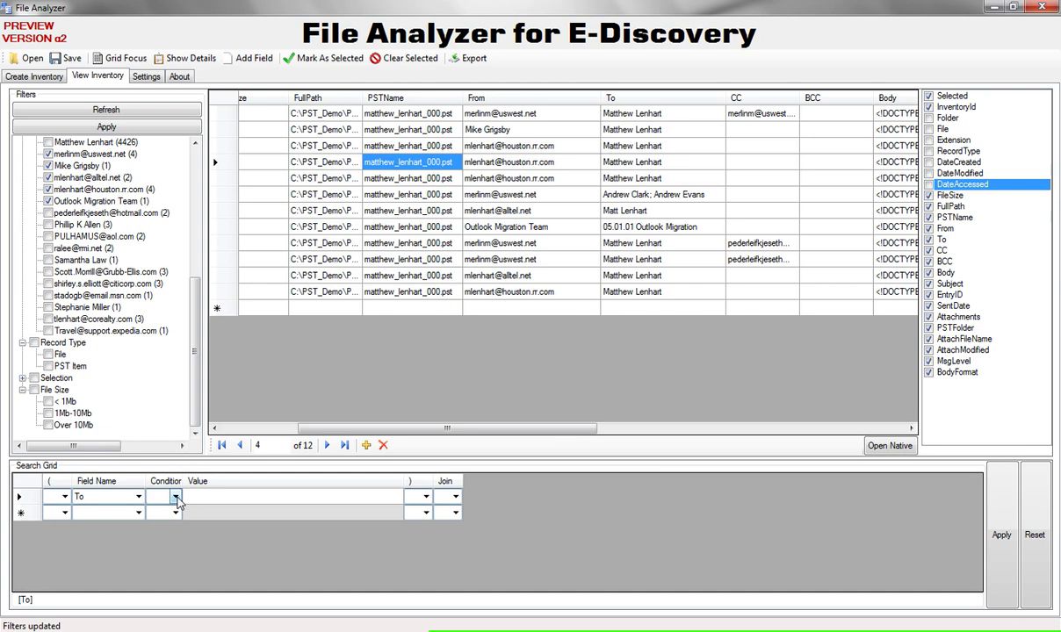
left_click(176, 498)
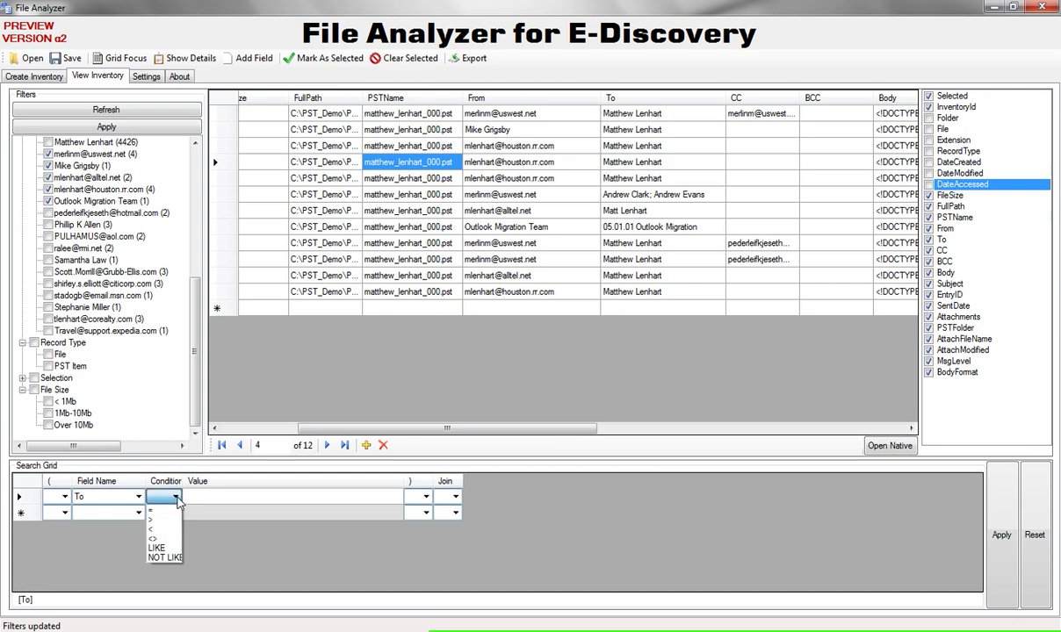
left_click(166, 549)
left_click(202, 501)
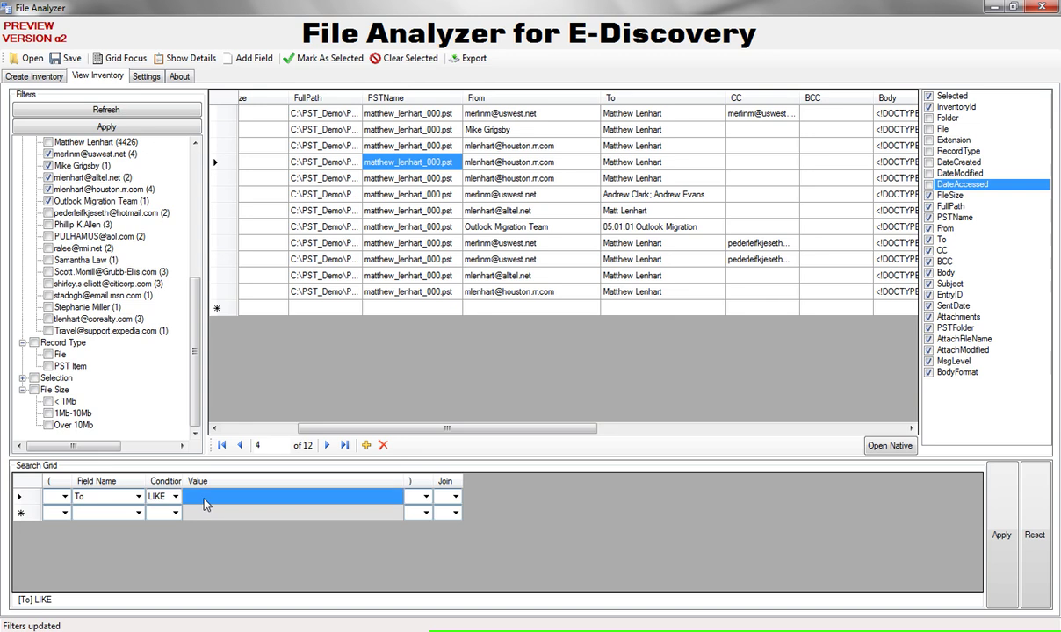
left_click(207, 502)
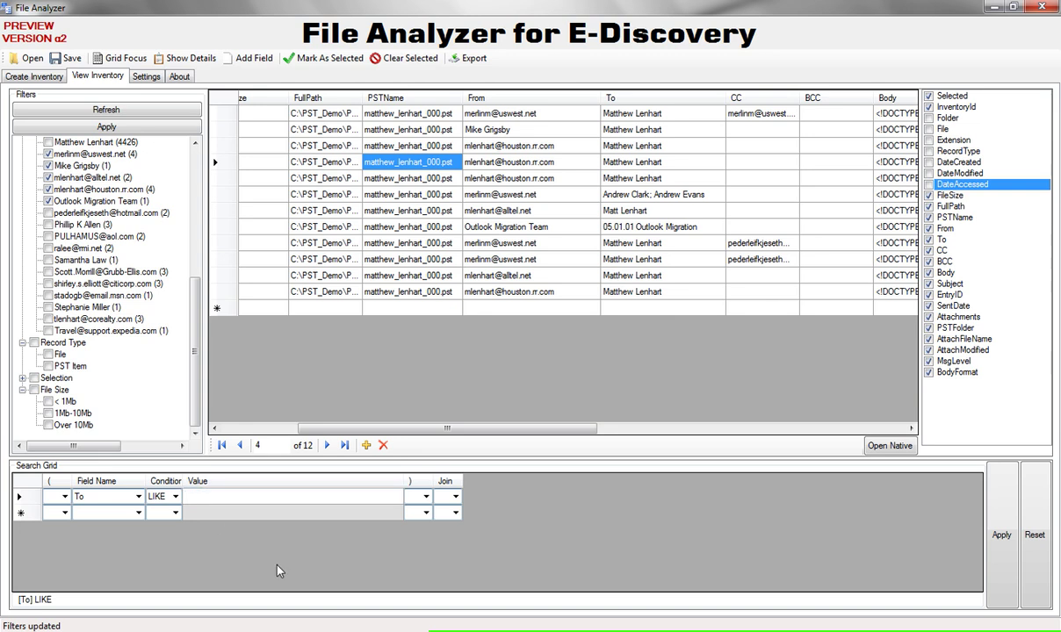
type("'*")
type("Math")
type("ew'")
key("Tab")
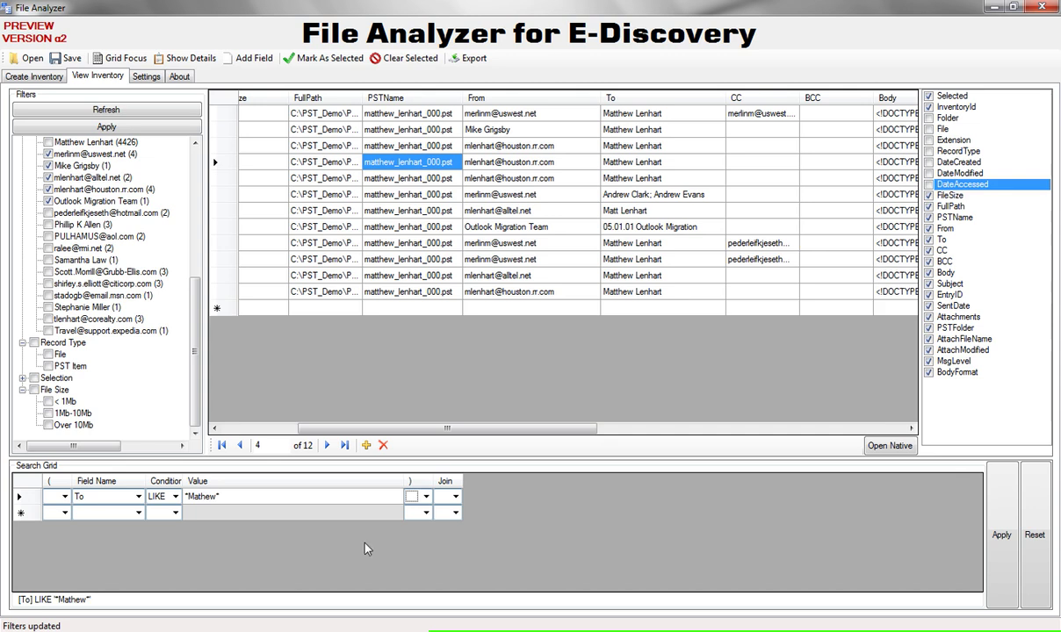
left_click(1001, 532)
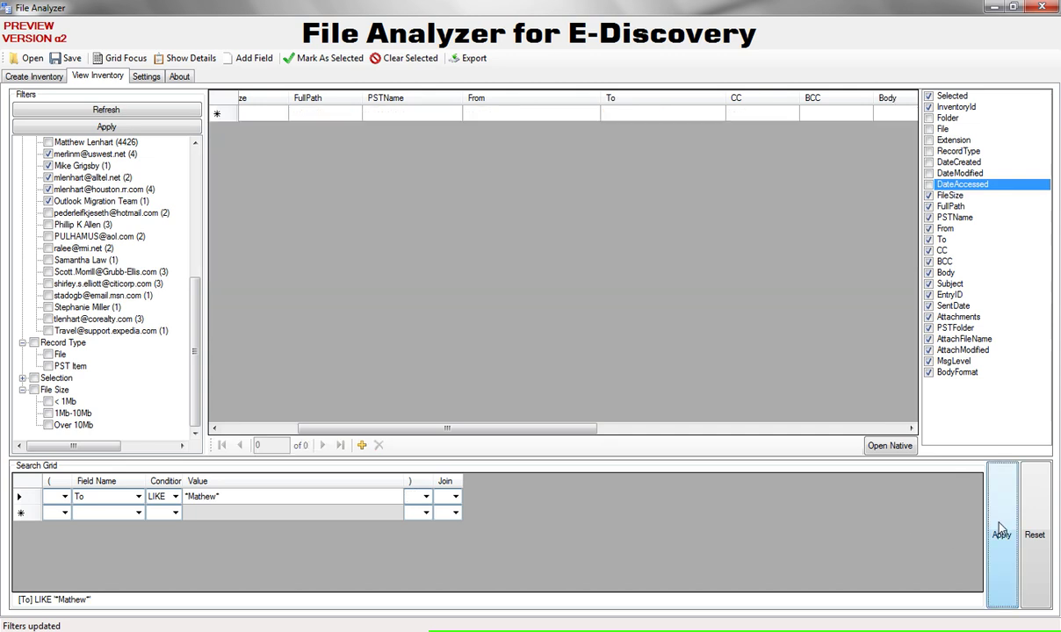
Step: Correct the search value to 'Matthew' and rerun the search, returning 67 records
left_click(217, 499)
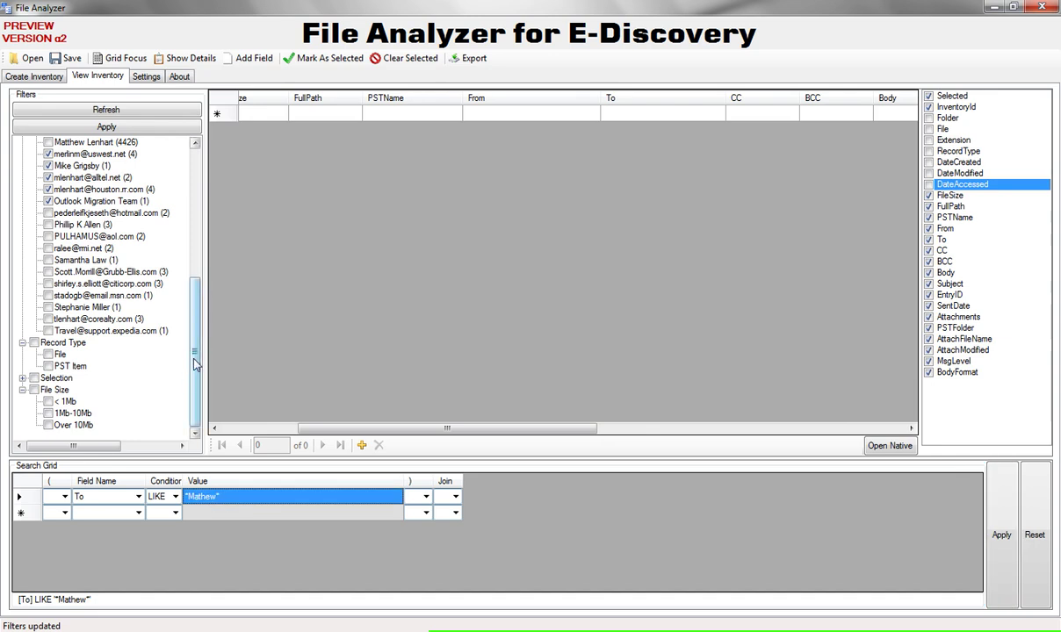
left_click_drag(193, 363, 200, 270)
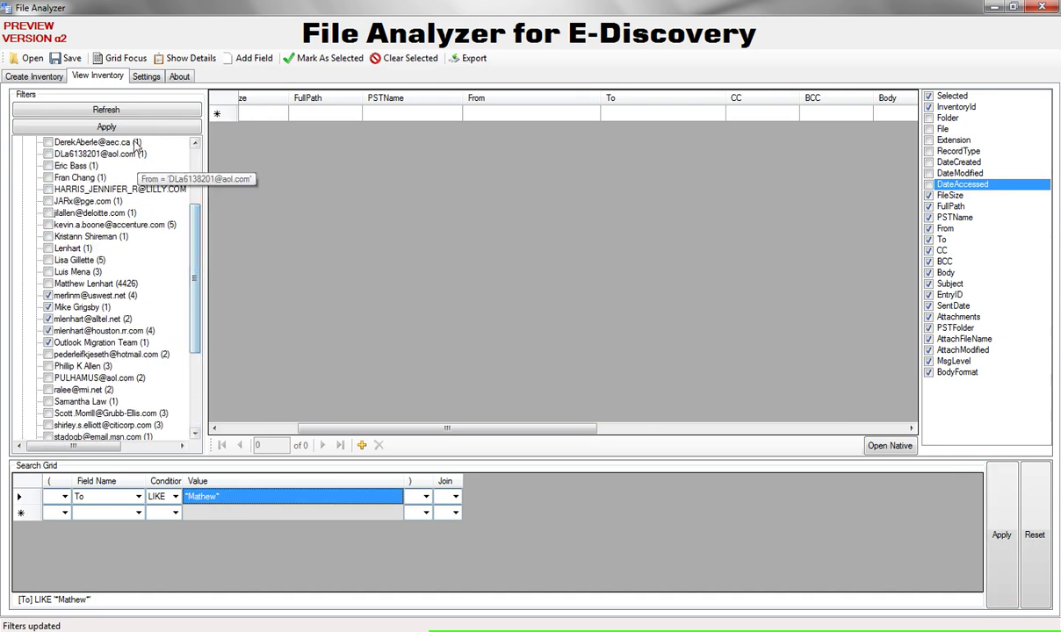
left_click(106, 128)
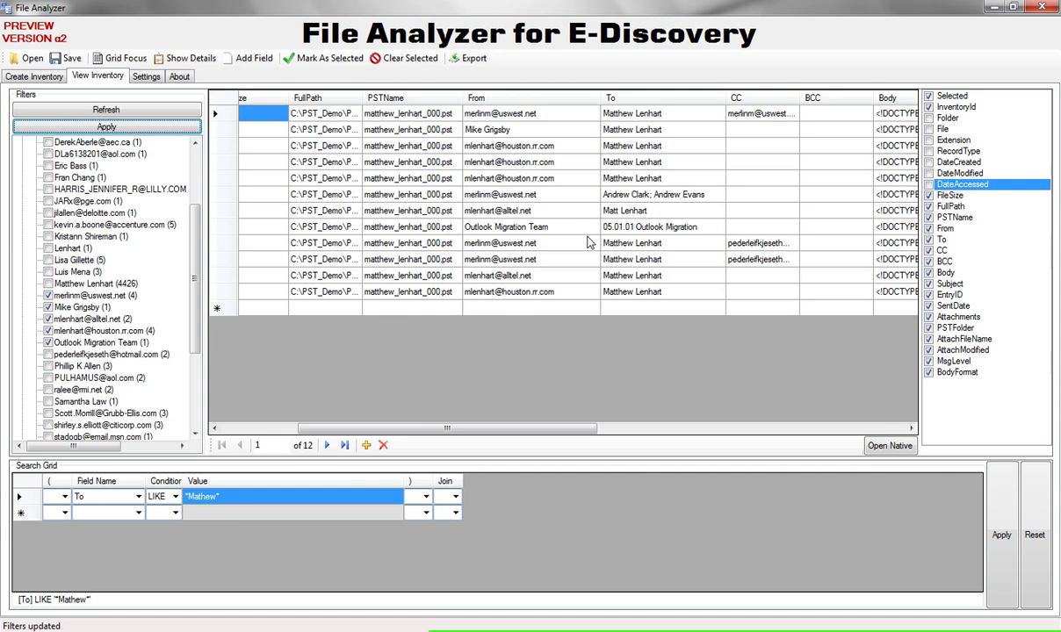
left_click(211, 496)
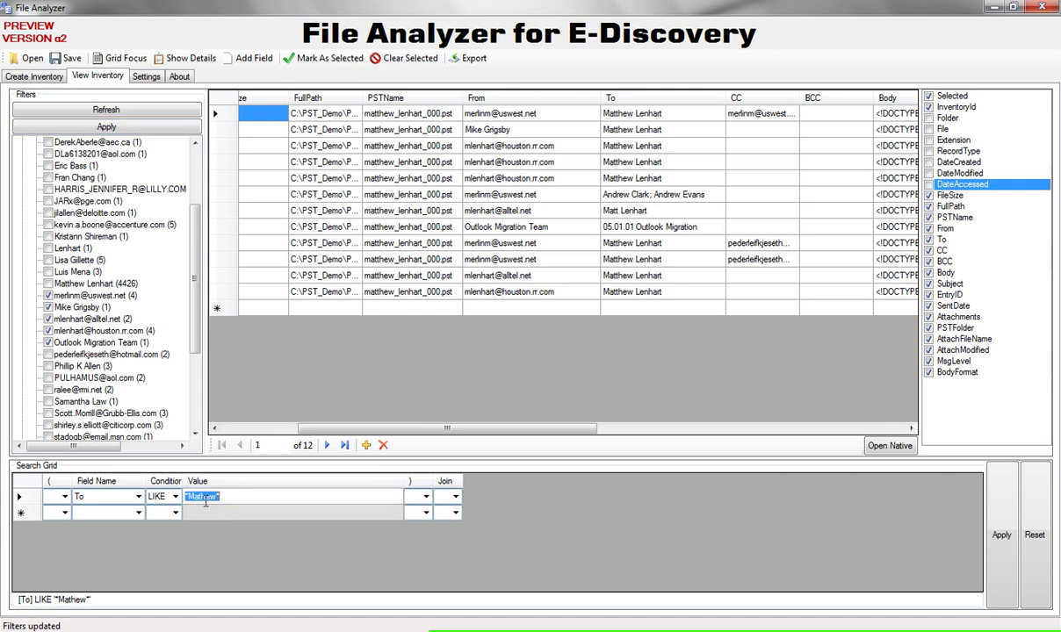
left_click(215, 497)
type("t")
left_click(1001, 535)
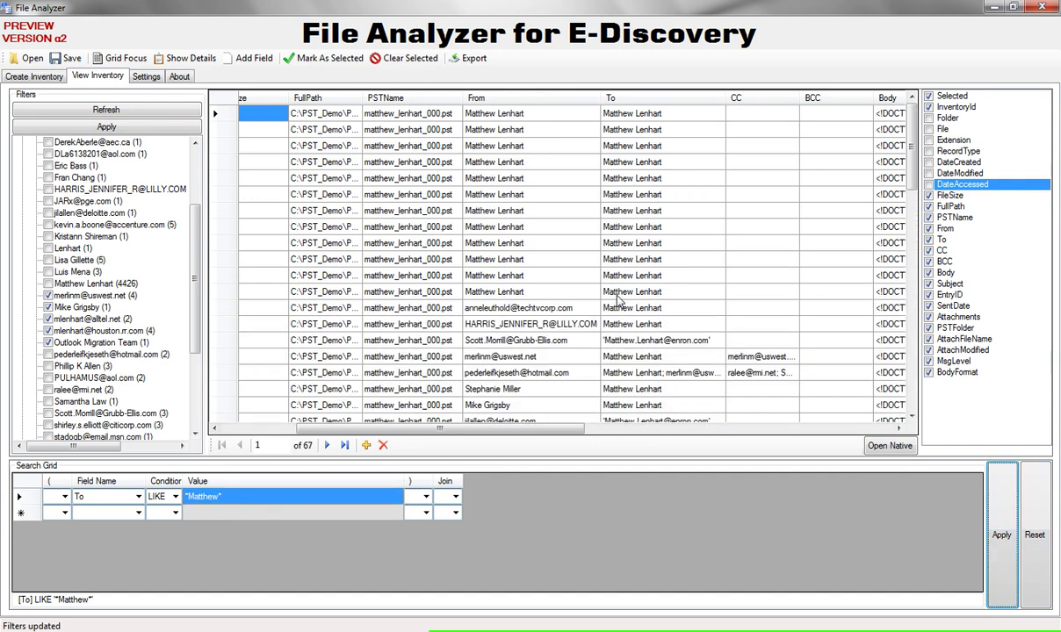
left_click_drag(915, 132, 921, 371)
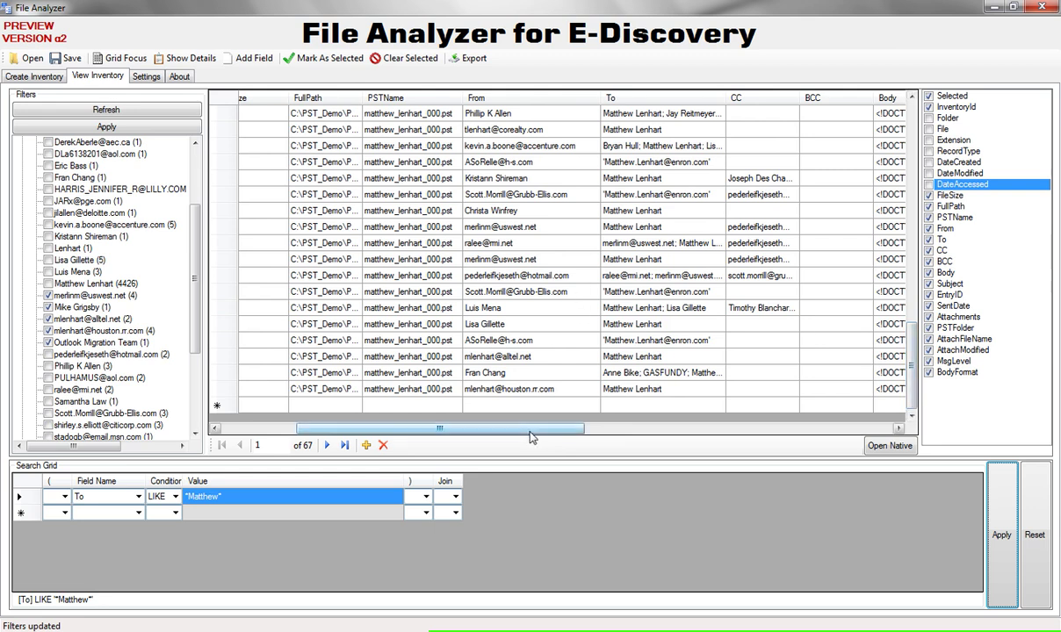
Step: Open the Item Details window on the right and fit the main window to the left half
left_click_drag(530, 430, 570, 442)
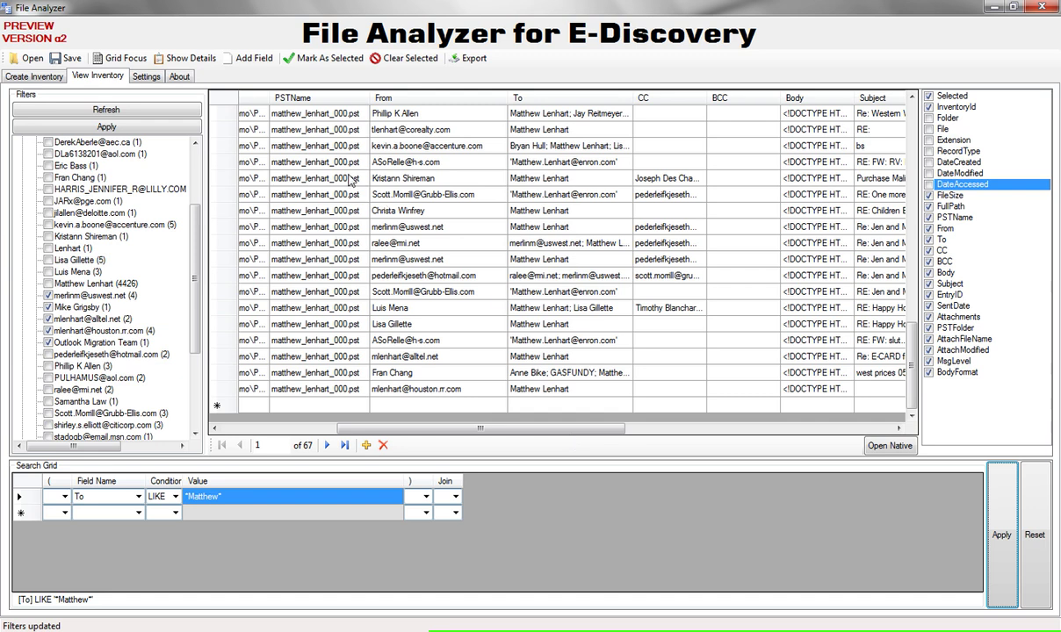
left_click(189, 62)
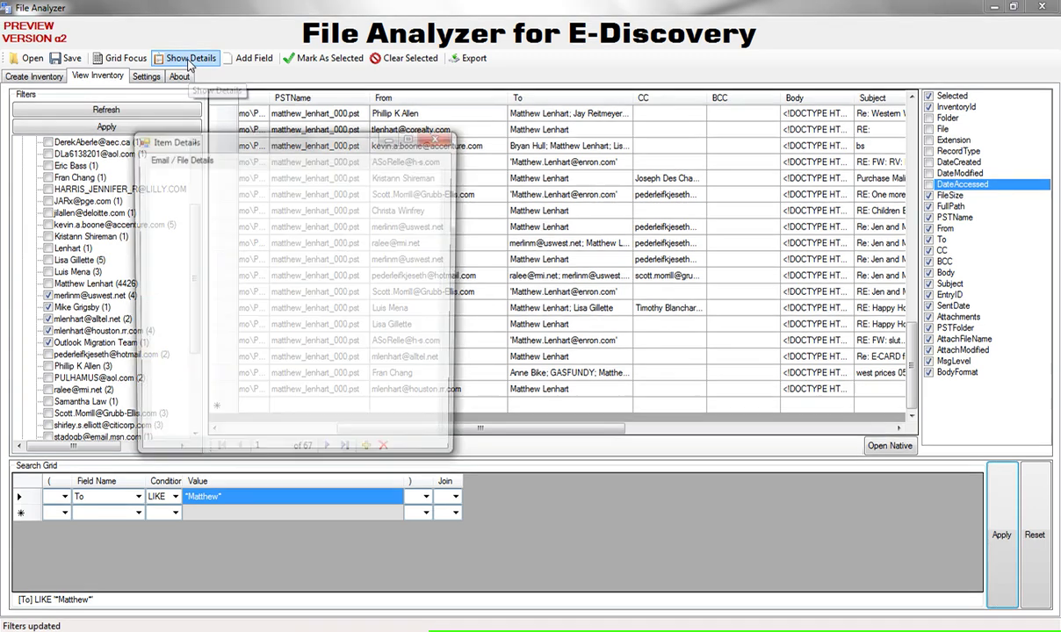
left_click_drag(234, 149, 601, 151)
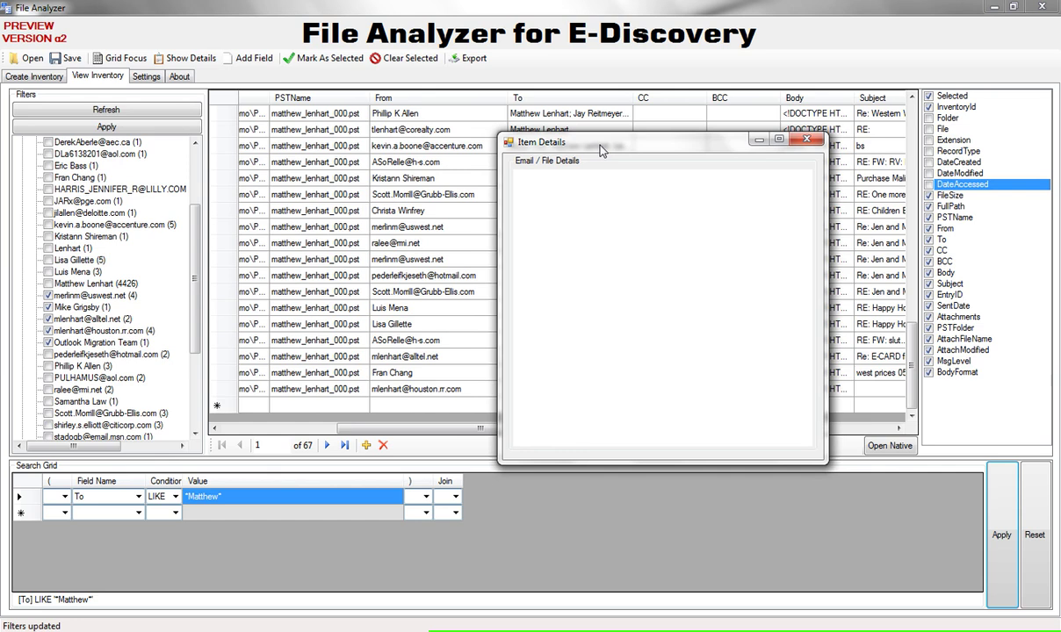
left_click_drag(601, 151, 1059, 132)
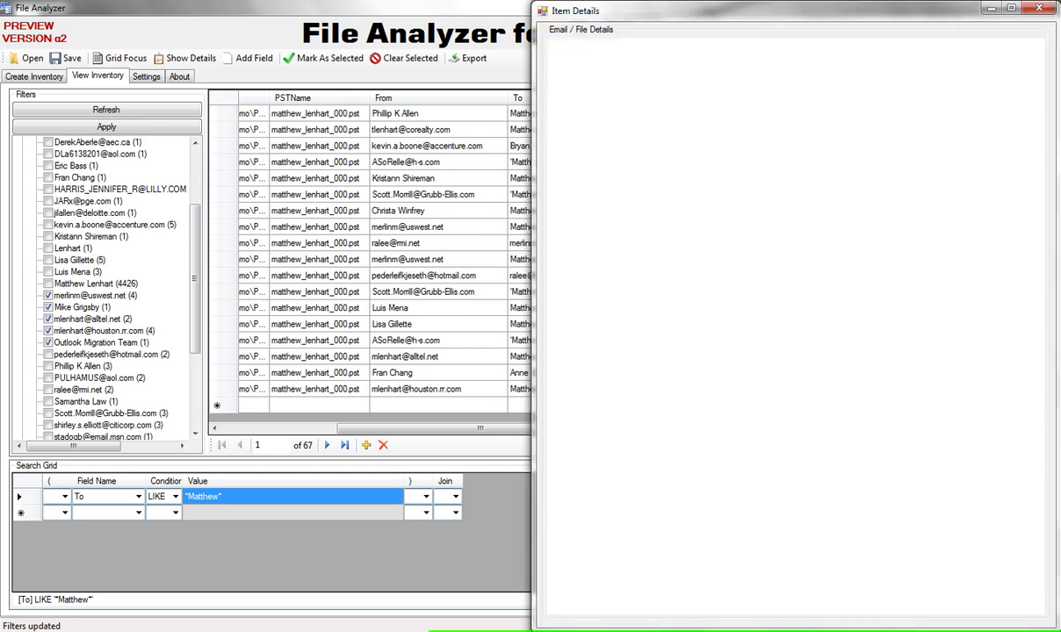
left_click_drag(418, 7, 2, 77)
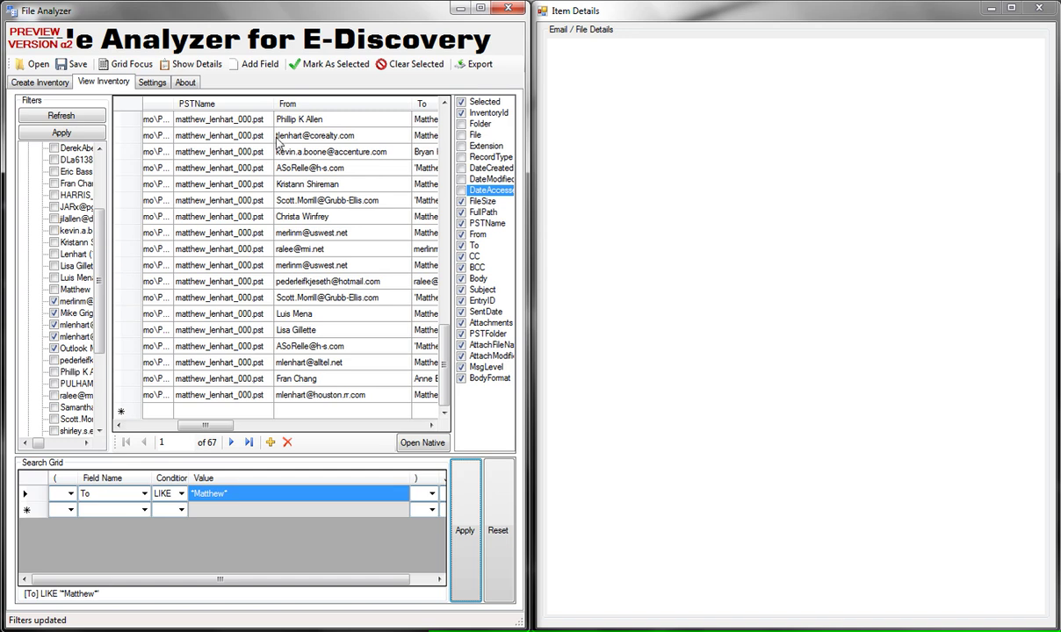
Step: Turn on Grid Focus and preview the first matching emails in Item Details
left_click(135, 70)
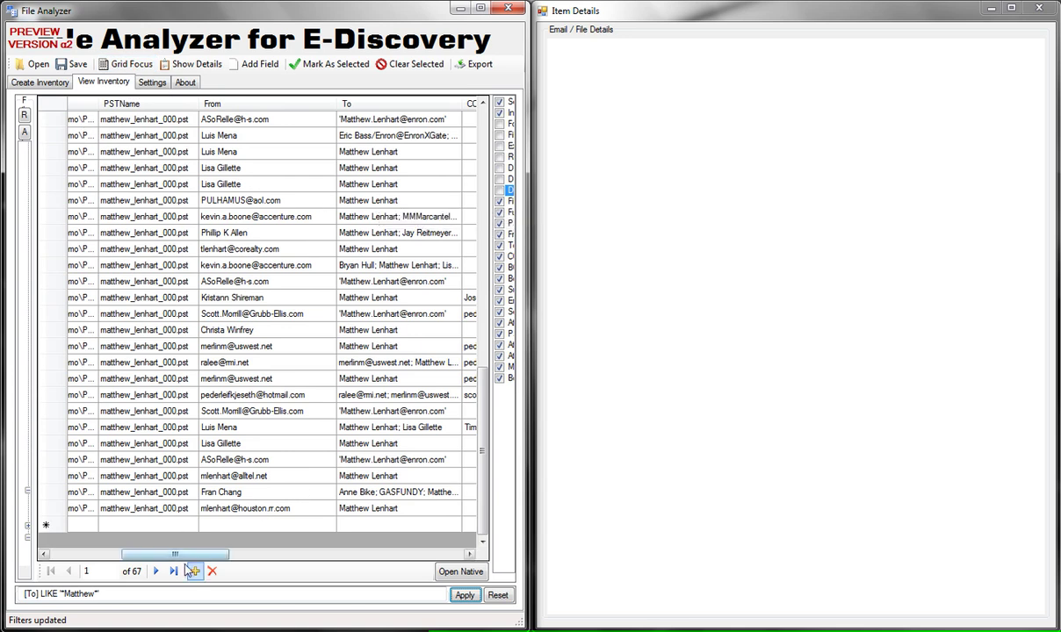
left_click_drag(184, 554, 209, 554)
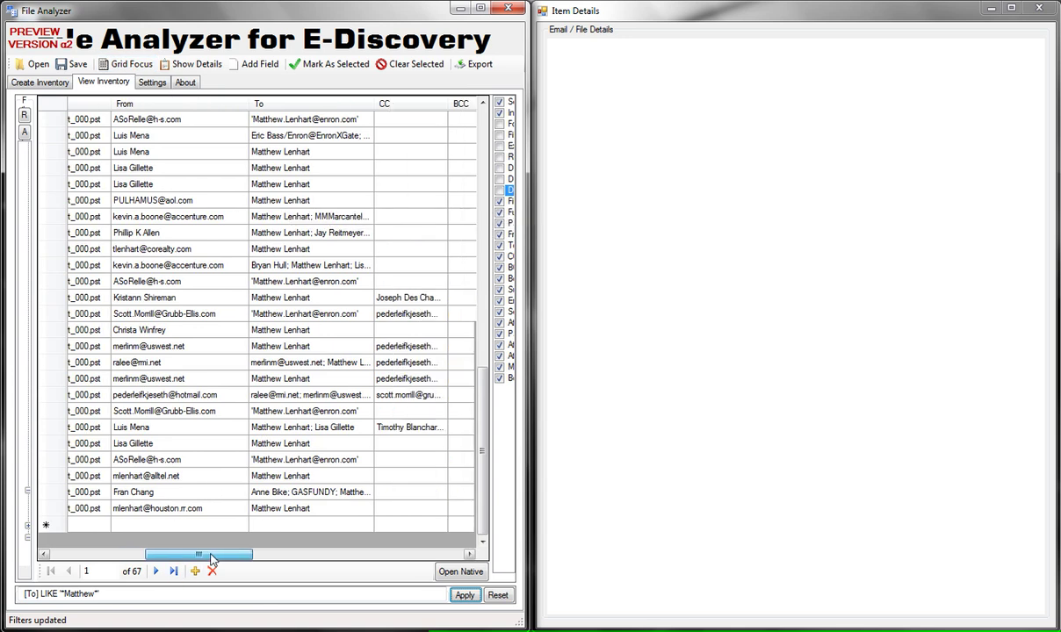
left_click(212, 125)
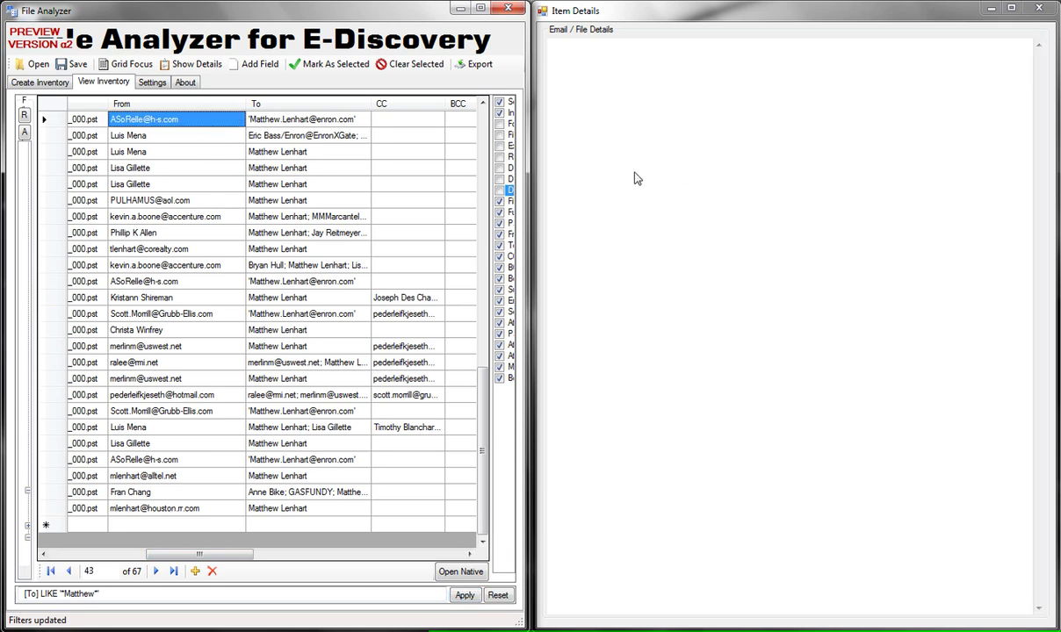
left_click(219, 139)
left_click(213, 123)
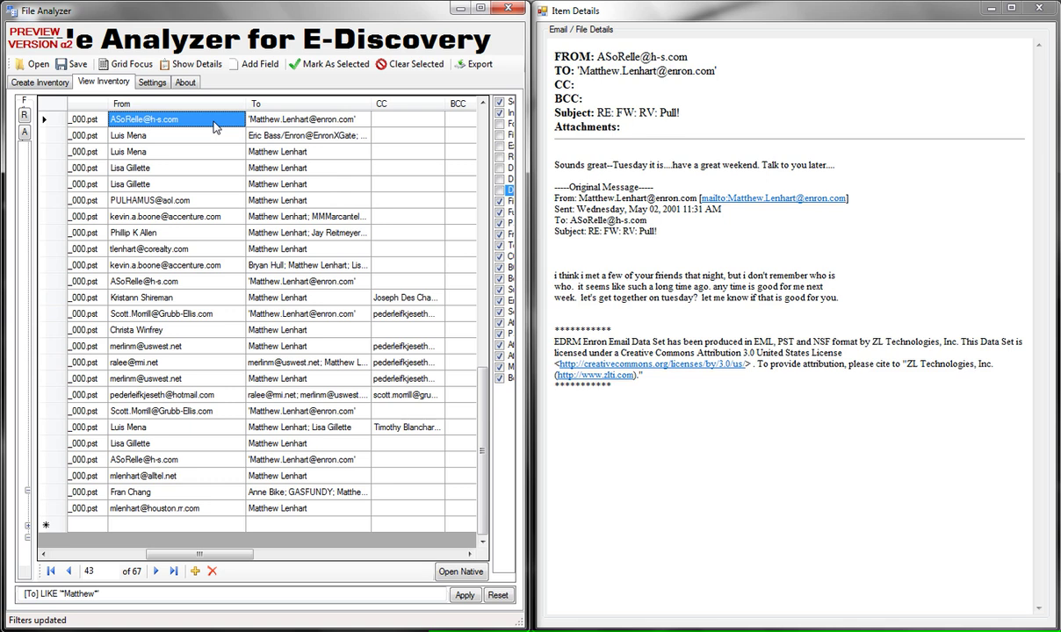
Step: Step down through the results to the 'Re: Jen and Max!!!!' email
key("Down")
key("Down")
key("Down")
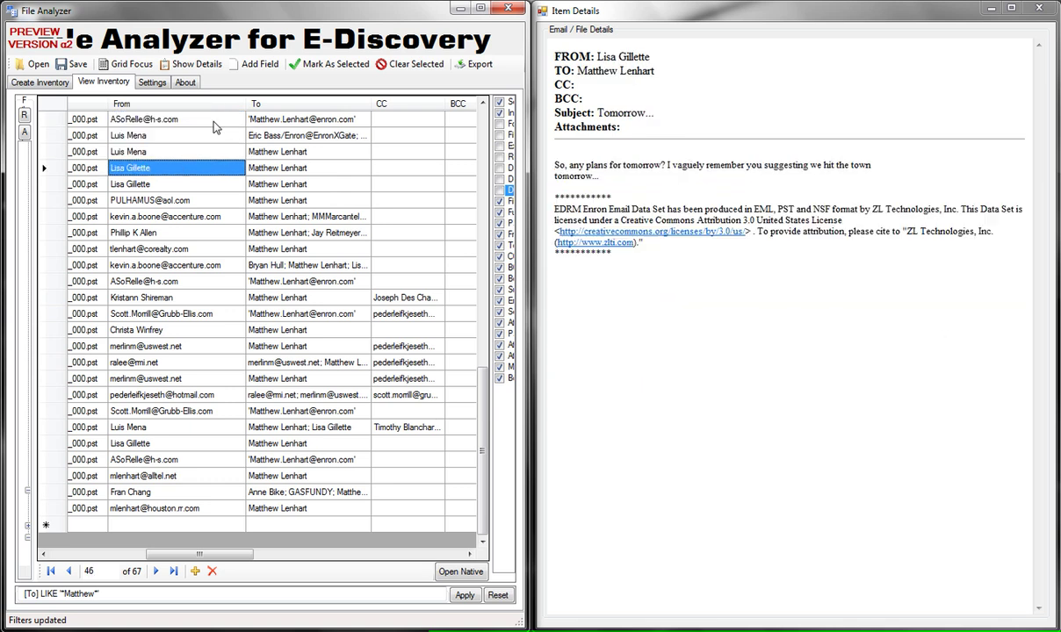
key("Down")
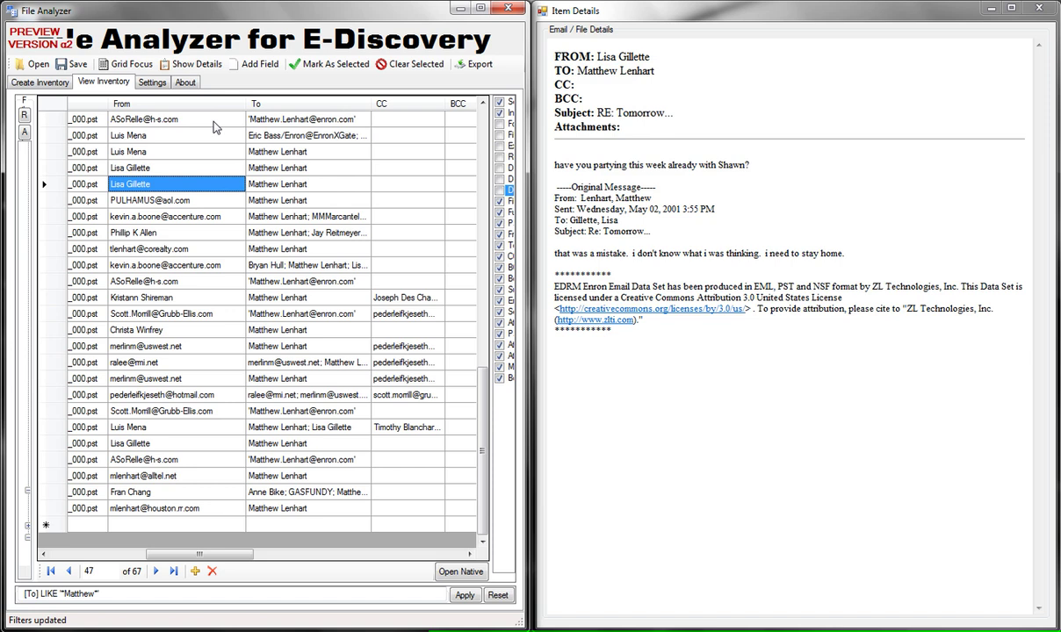
key("Down")
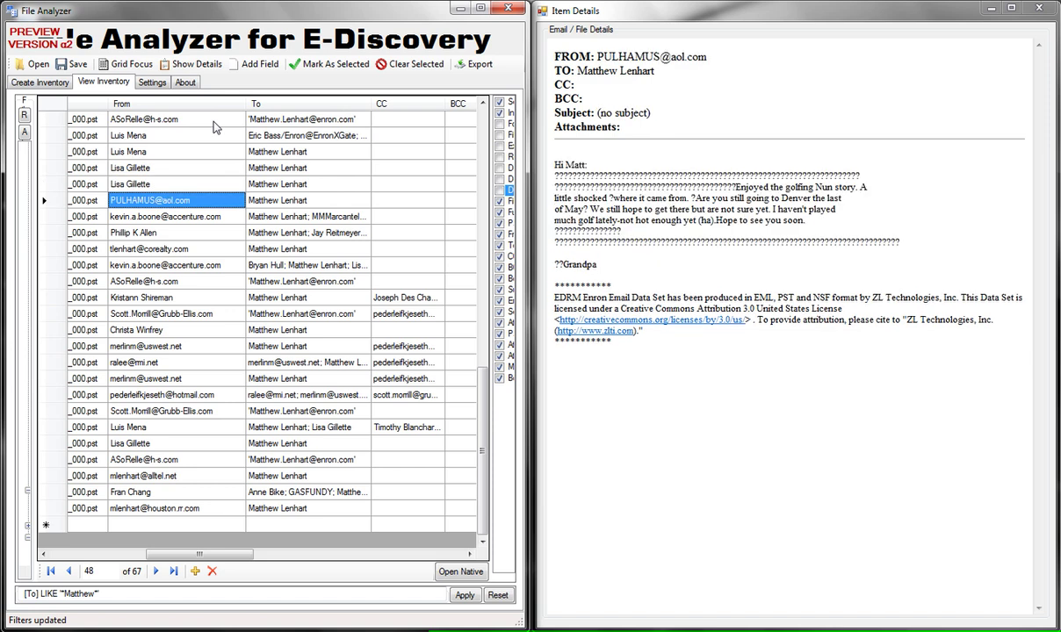
key("Down")
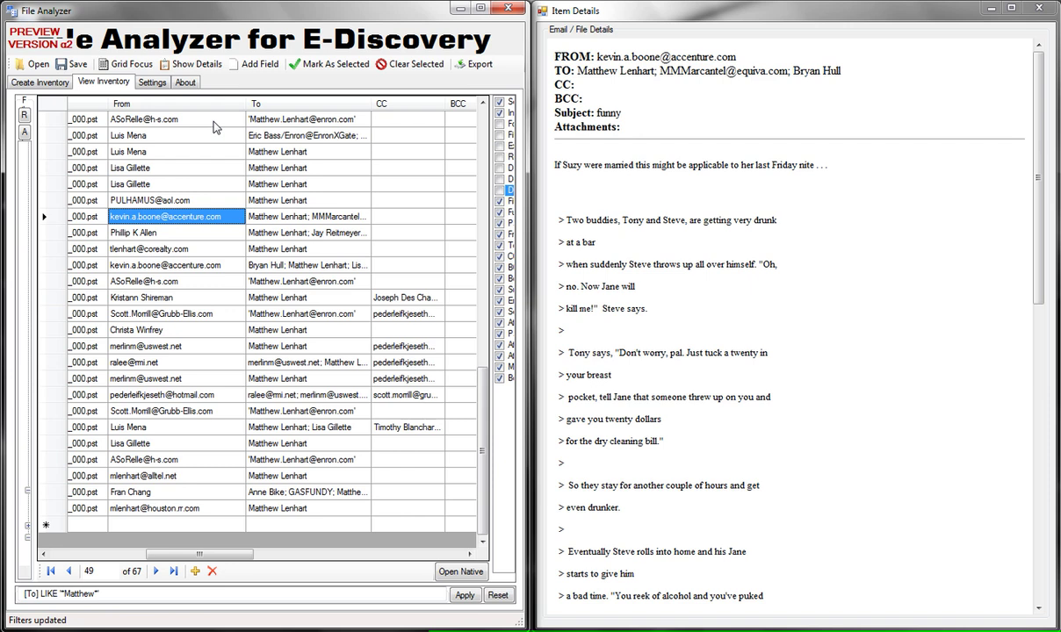
key("Down")
key("Down")
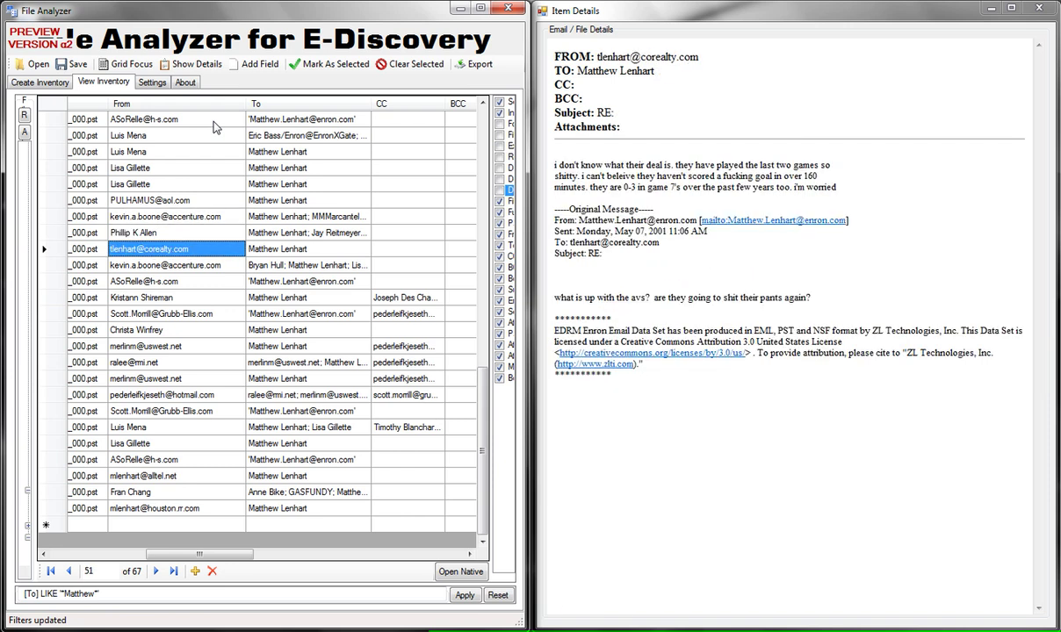
key("Down")
key("Down")
key("Down")
key("Down")
key("Down")
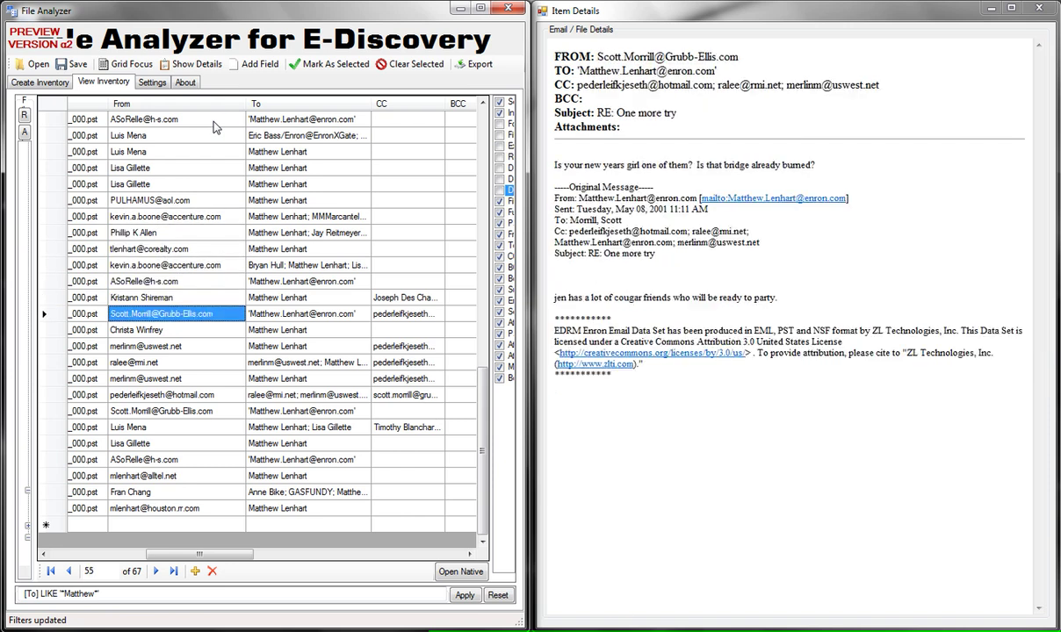
key("Down")
key("Down")
key("Down")
key("Down")
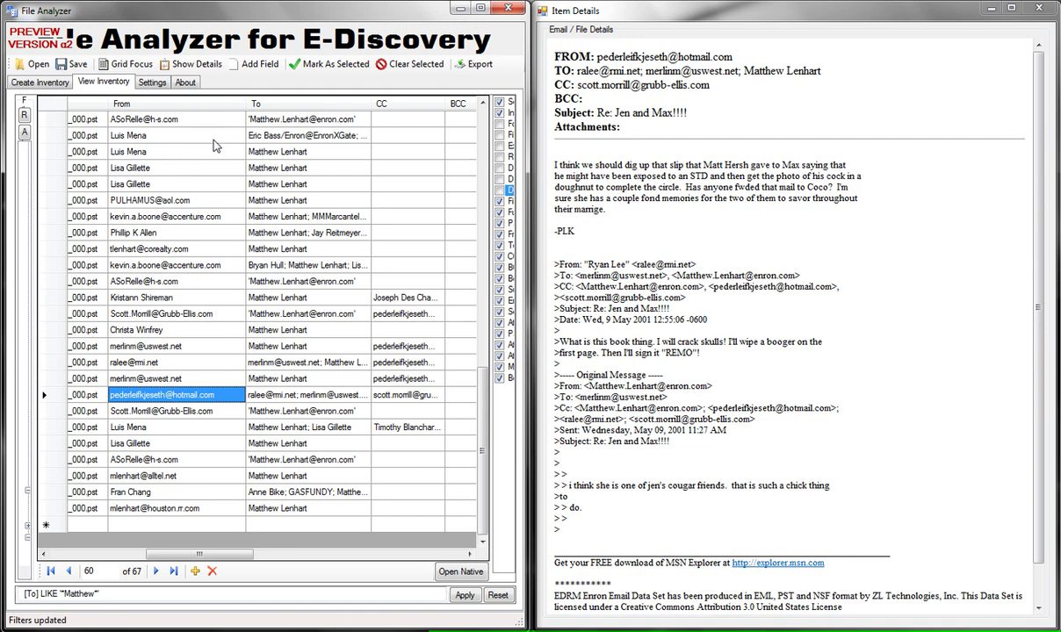
left_click_drag(217, 560, 429, 572)
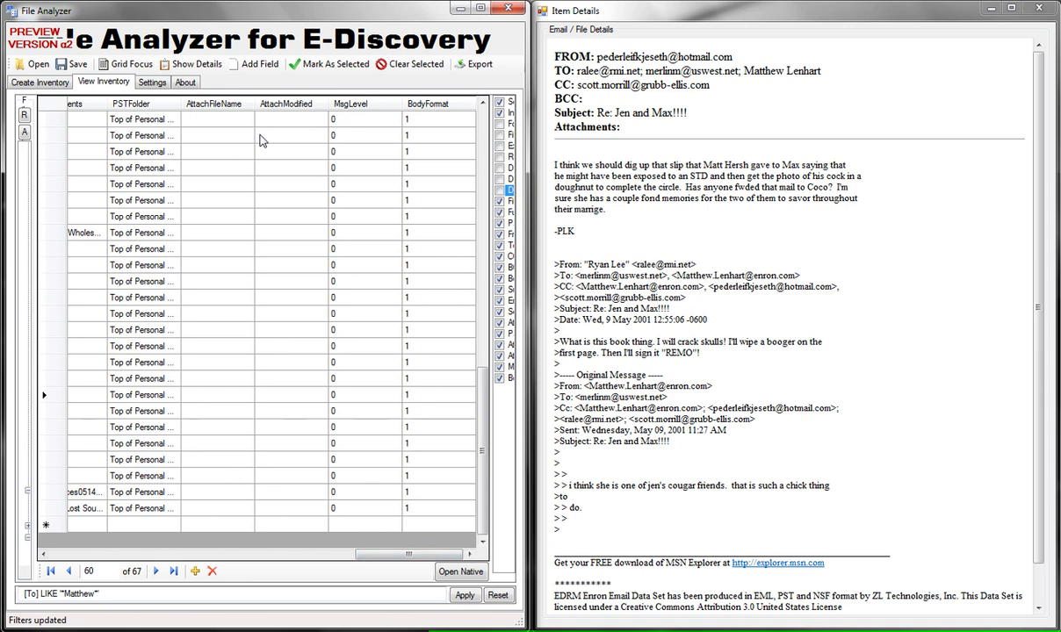
Step: Add a custom Hot field to the inventory grid
left_click(240, 64)
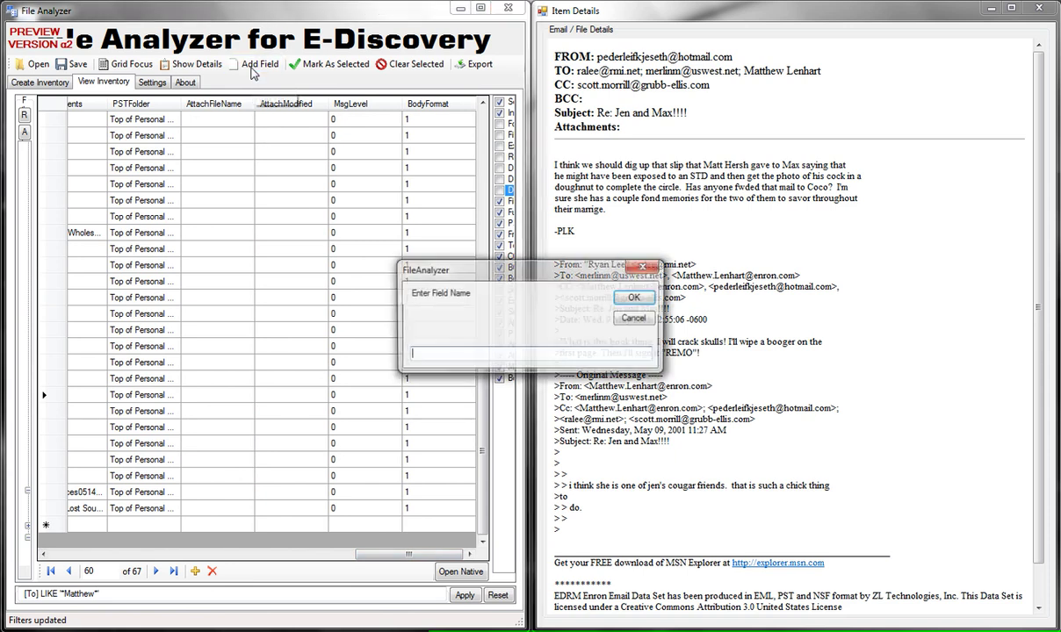
type("Fred")
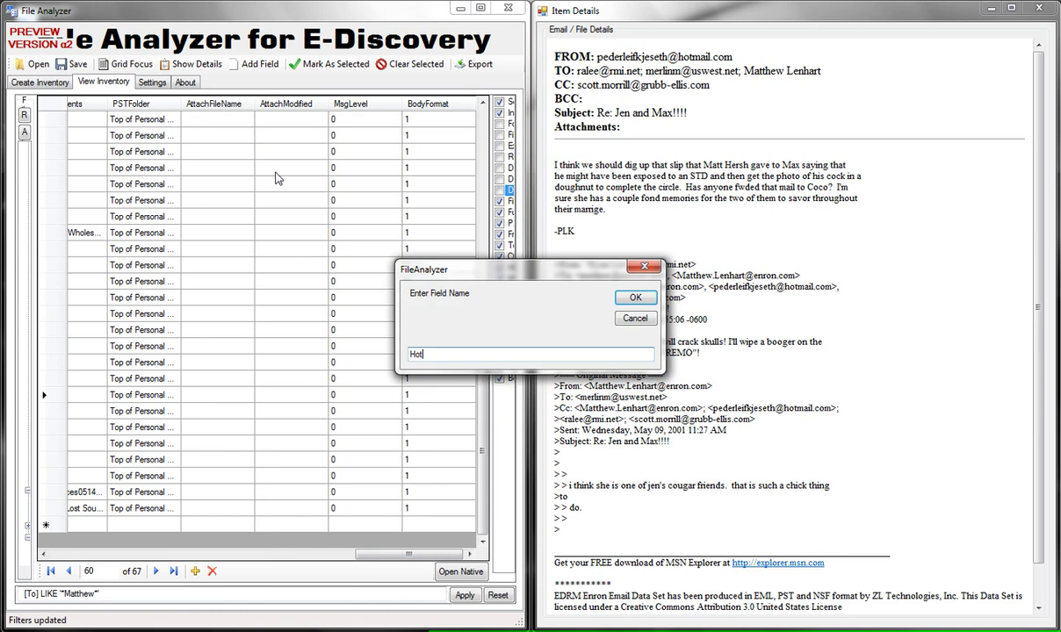
key("Return")
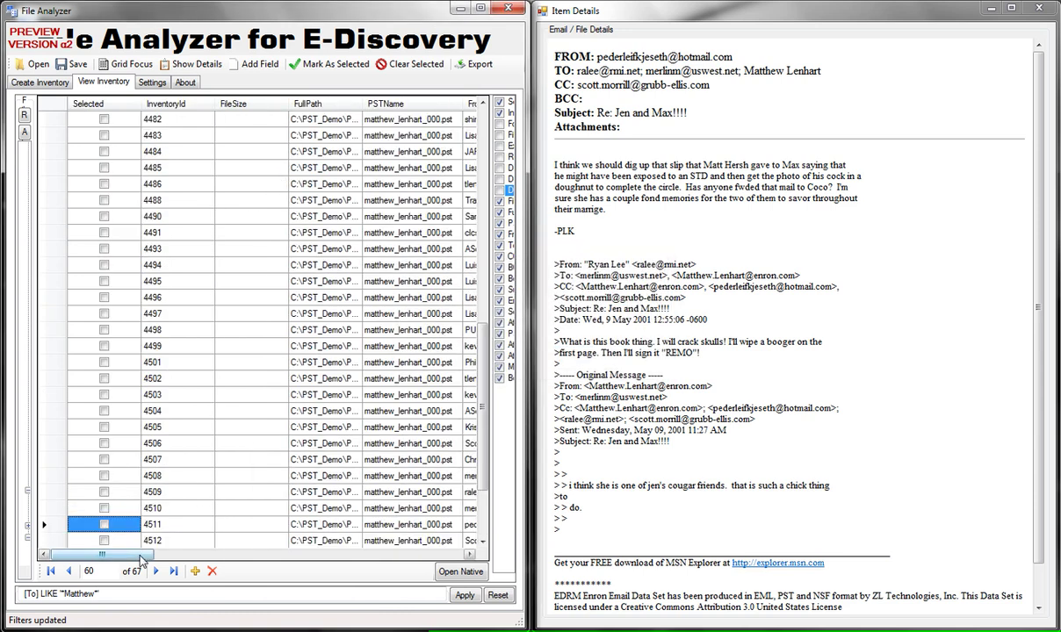
left_click_drag(155, 554, 468, 553)
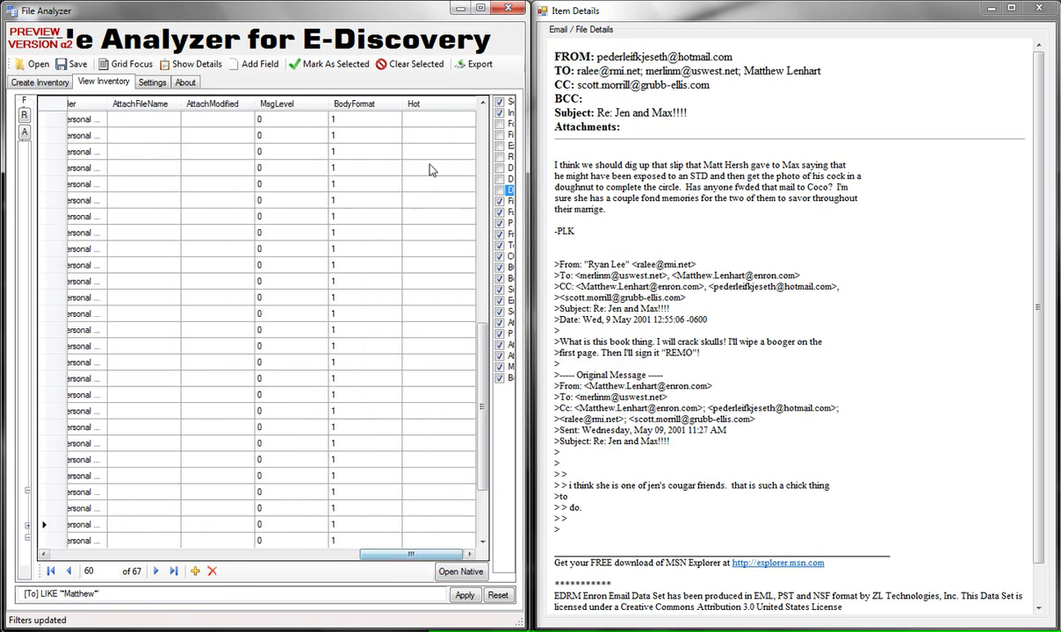
Step: Enter Y in the Hot column for eight emails, skipping one row
left_click(435, 133)
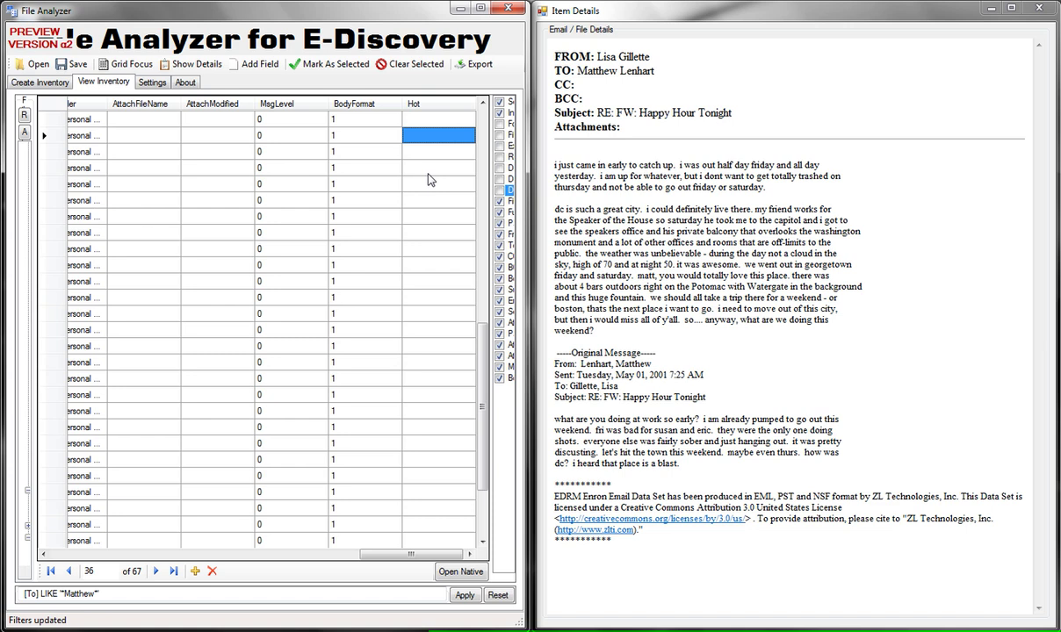
type("Y")
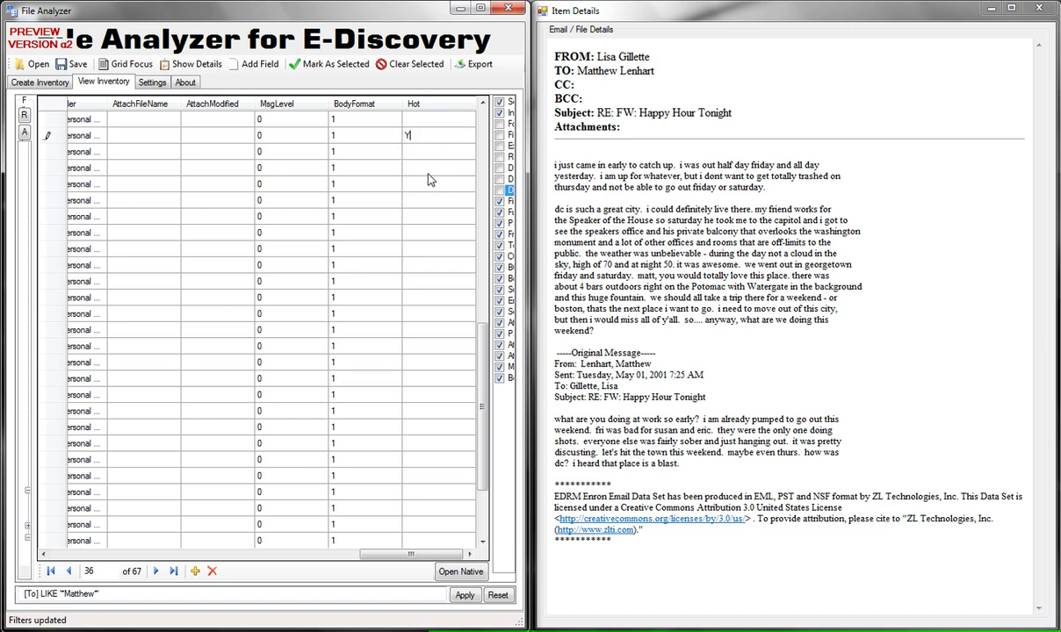
key("Return")
type("Y")
key("Return")
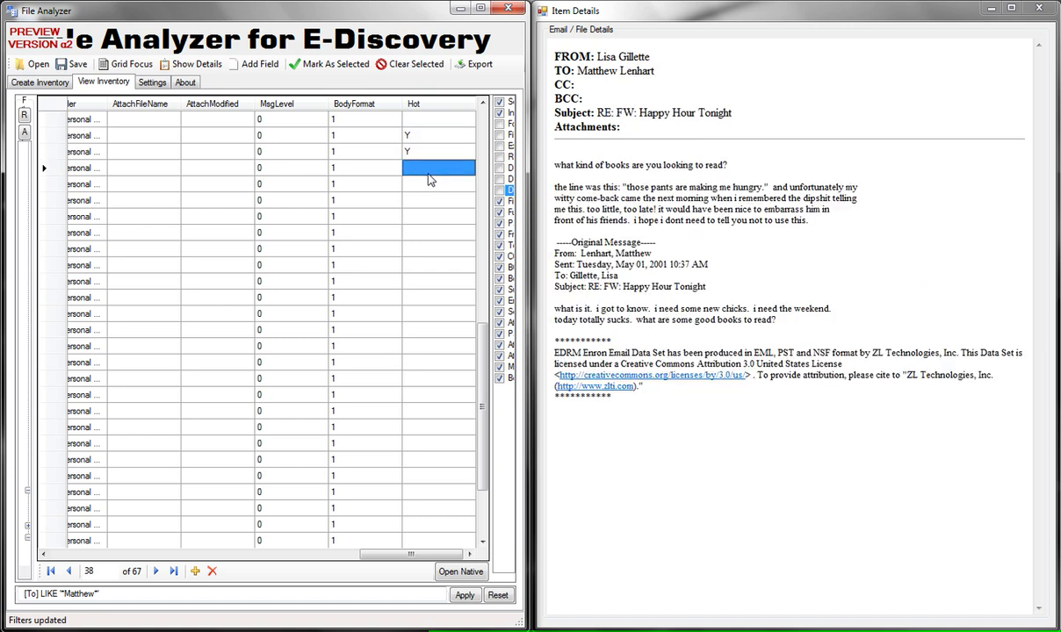
type("Y")
key("Return")
type("Y")
key("Return")
key("Down")
key("Down")
key("Down")
type("Y")
key("Return")
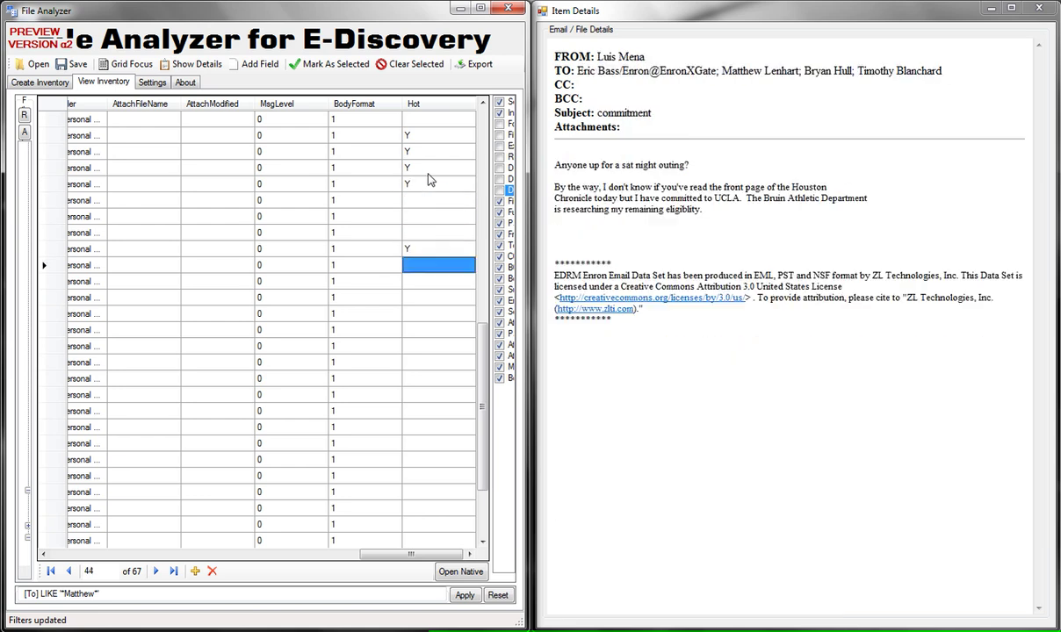
type("Y")
key("Return")
type("Y")
key("Return")
type("Y")
key("Return")
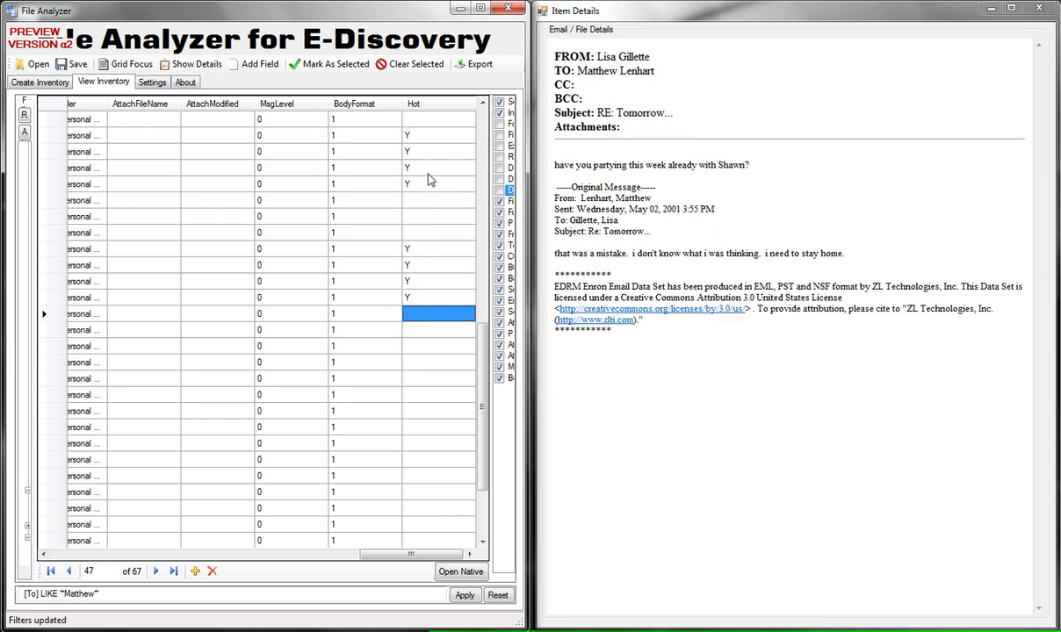
Step: Apply a Search Grid condition of Hot = Y to list the 8 tagged emails
left_click_drag(125, 560, 157, 496)
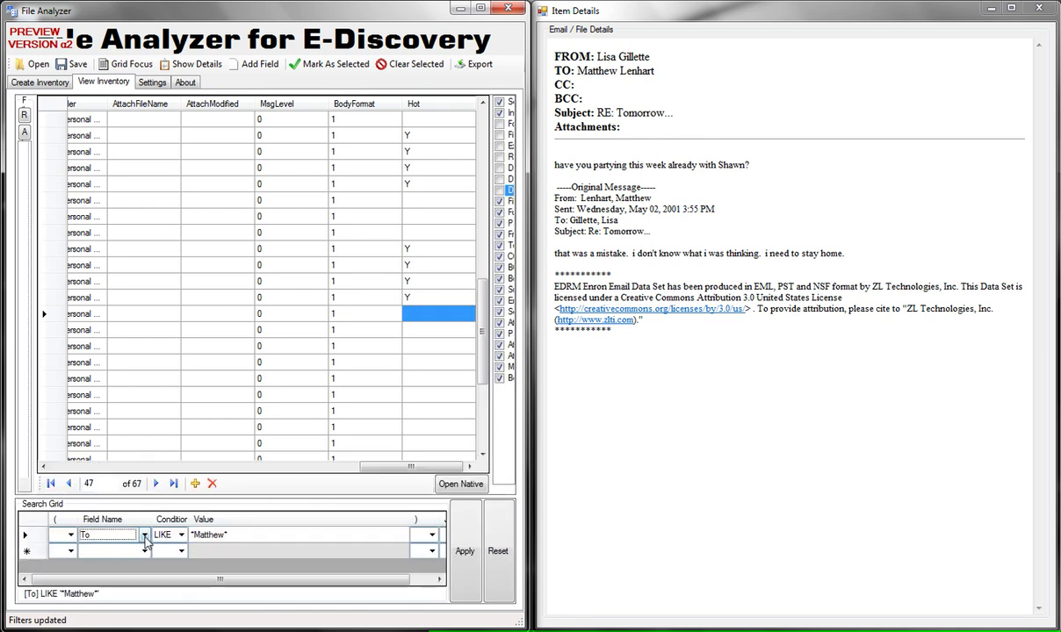
left_click(145, 535)
left_click_drag(144, 542, 161, 543)
left_click(176, 538)
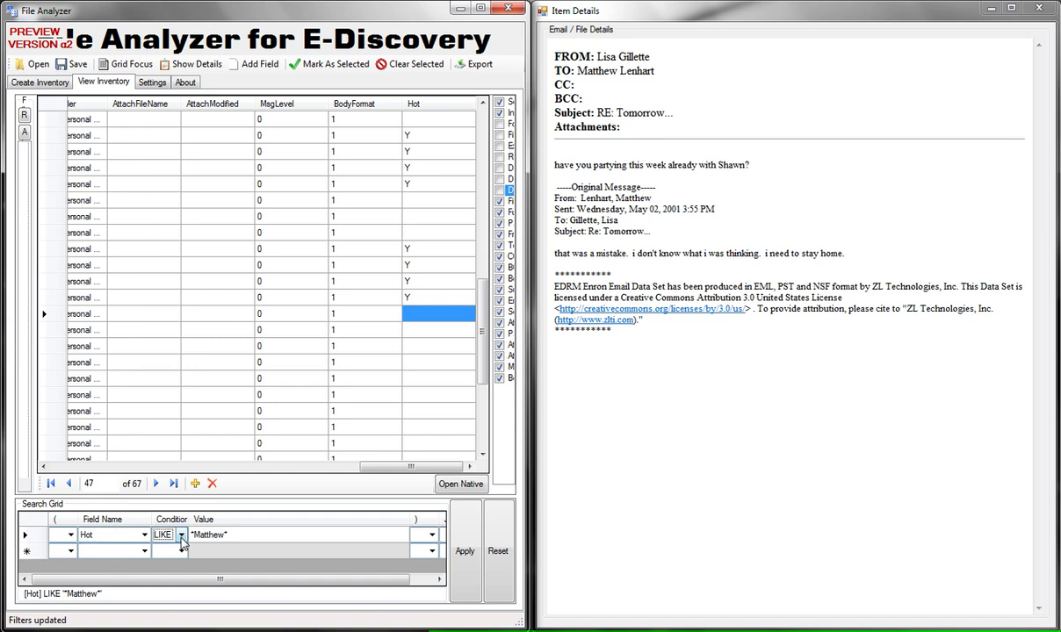
left_click(181, 536)
left_click(174, 549)
left_click(245, 538)
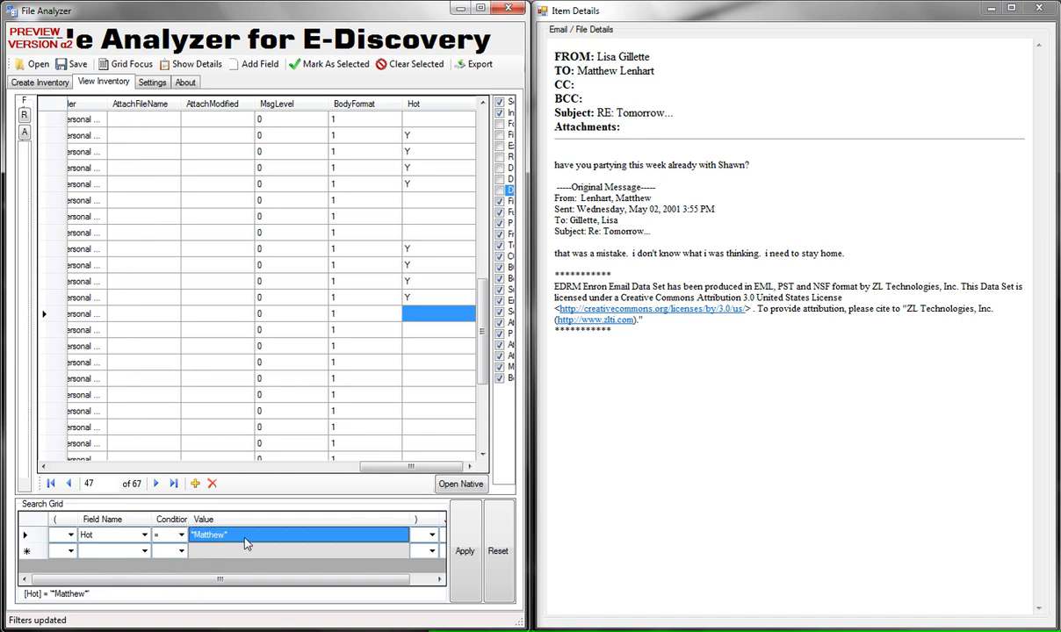
left_click(246, 539)
type("Y")
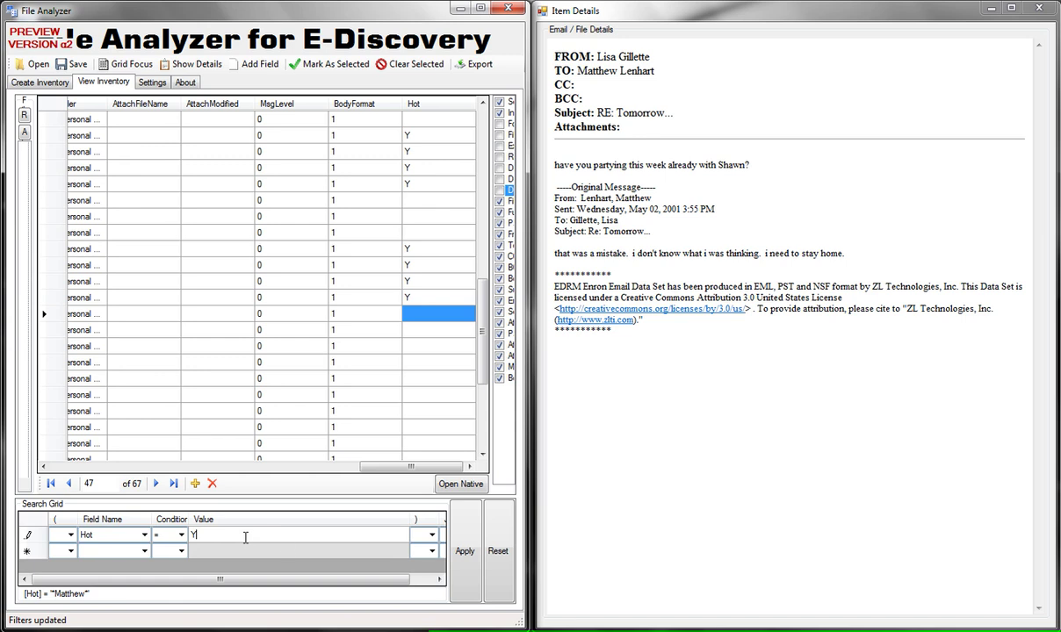
left_click(464, 551)
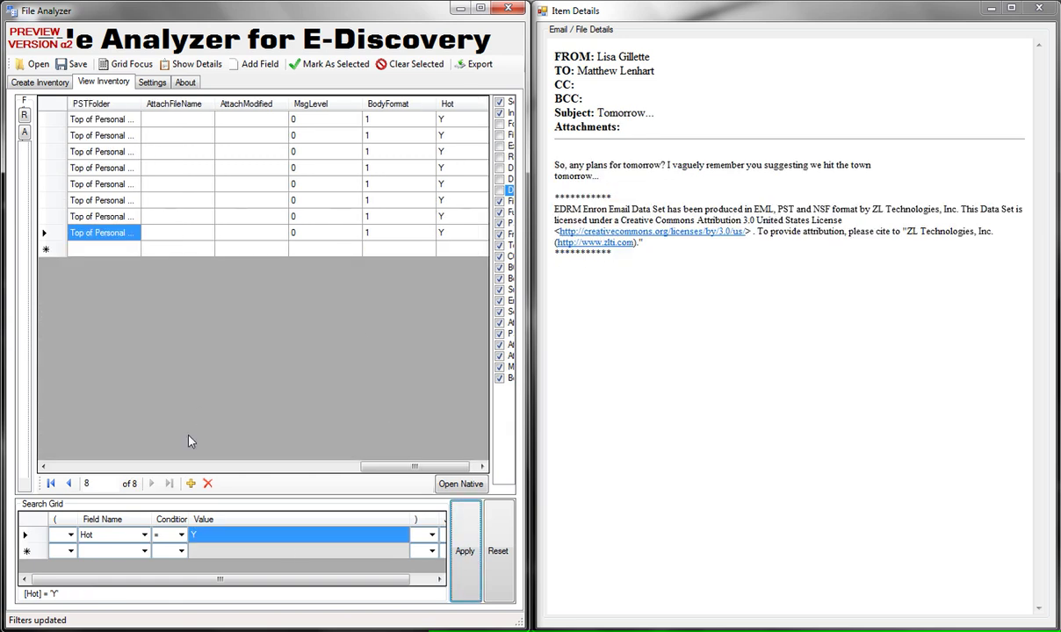
left_click_drag(394, 468, 127, 474)
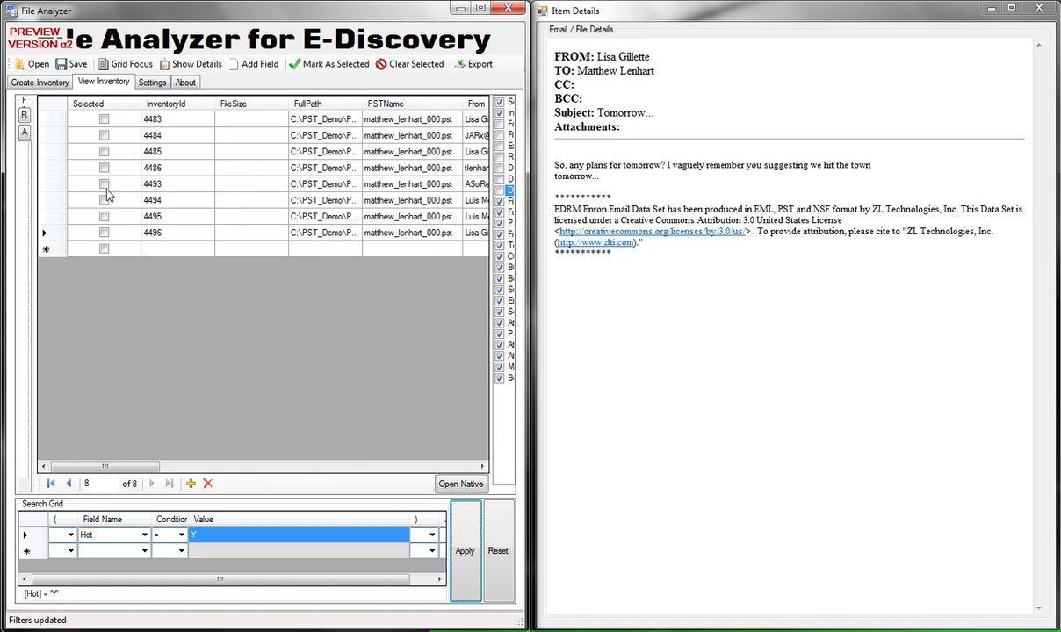
Step: Mark emails 4483, 4484, 4485, 4494 and 4495 as Selected
left_click(104, 120)
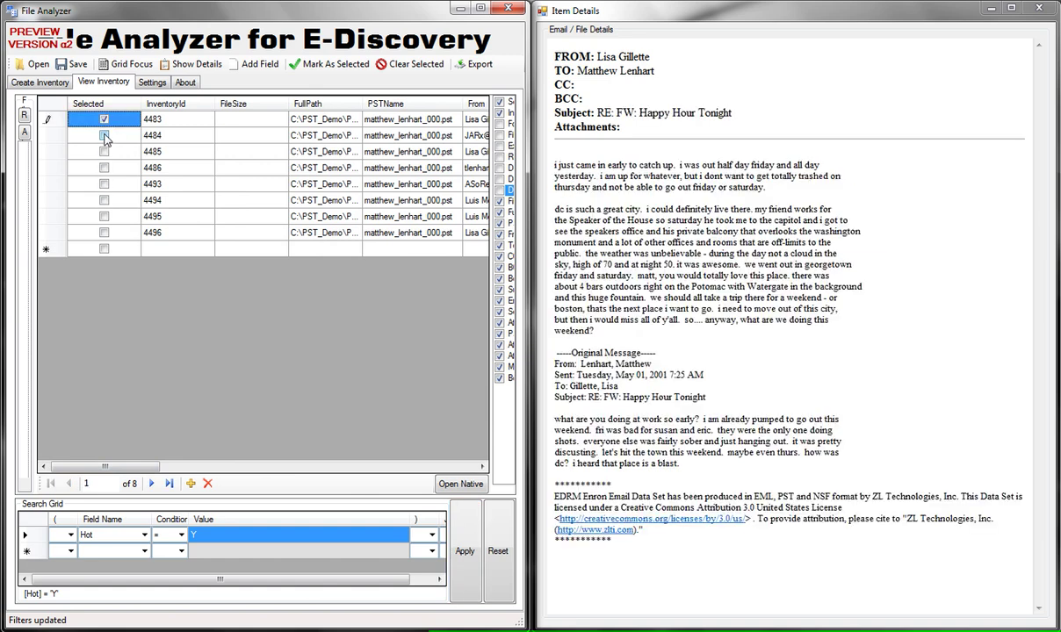
left_click(104, 136)
left_click(104, 151)
left_click(103, 200)
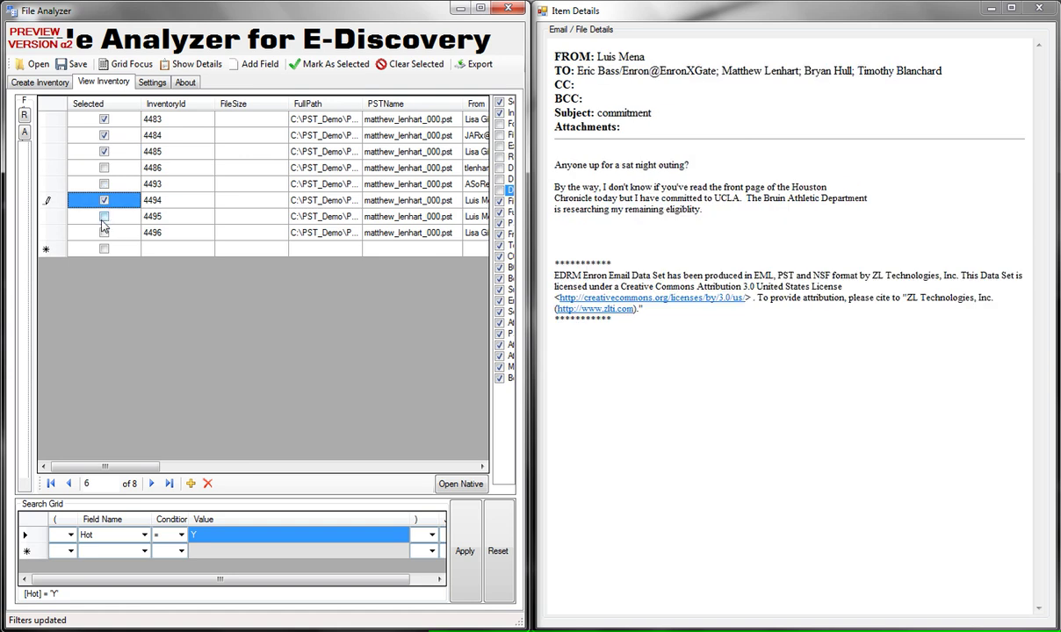
left_click(103, 216)
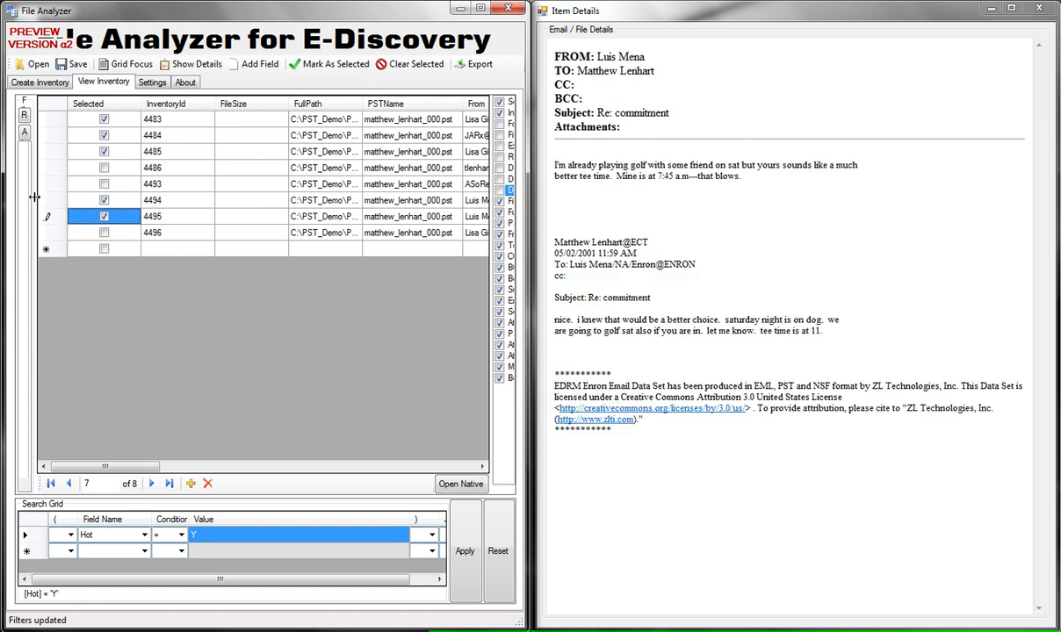
Step: Filter by sender under Name - From and mark emails 4480 and 4465 as Selected
mouse_move(24, 100)
left_click(79, 171)
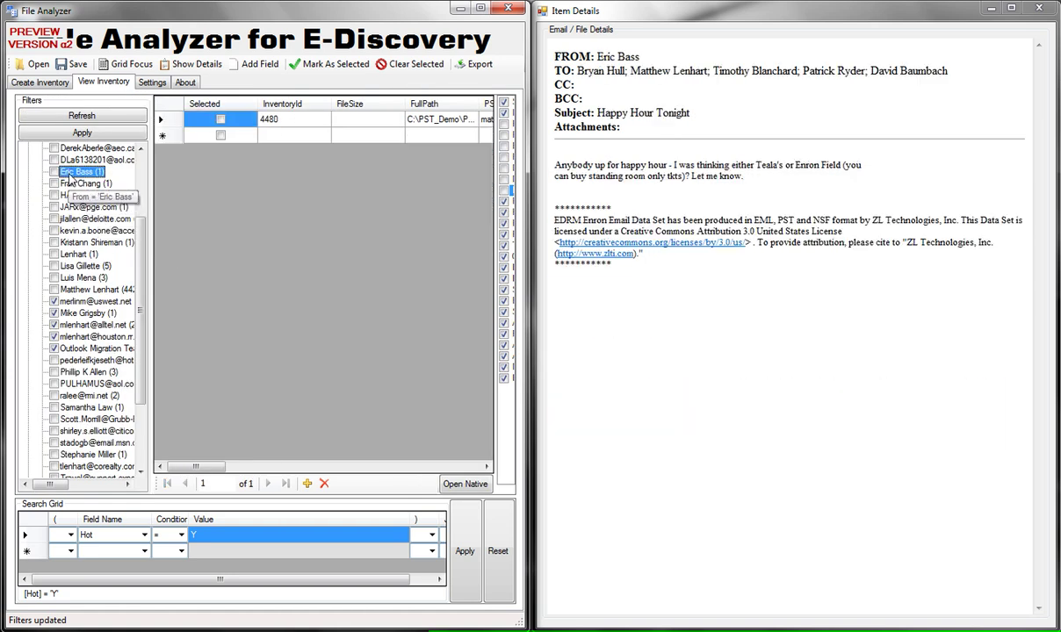
left_click(220, 120)
left_click(88, 218)
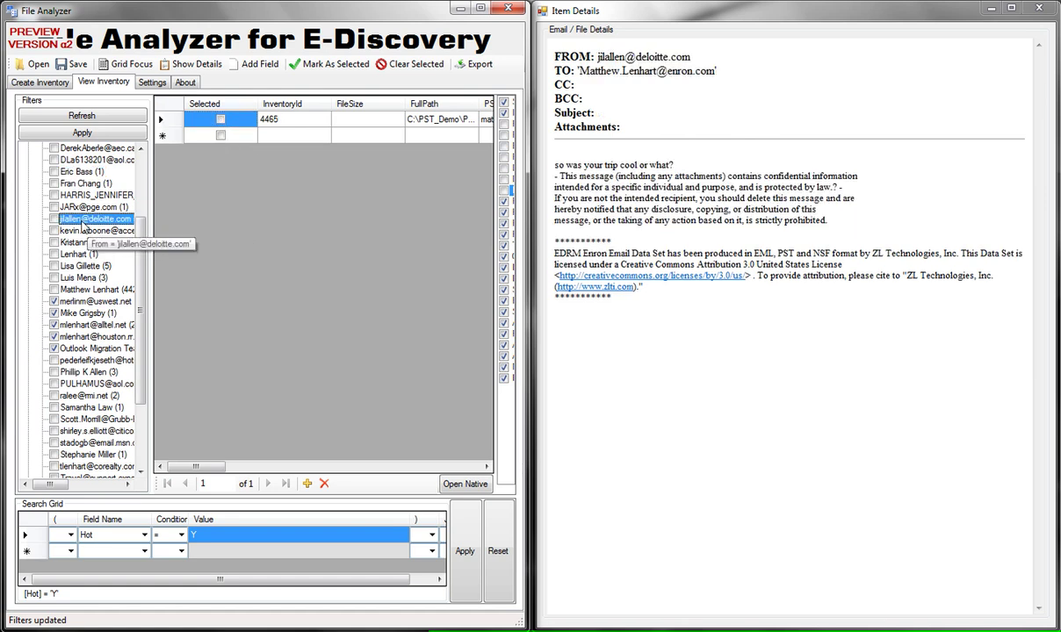
left_click(221, 120)
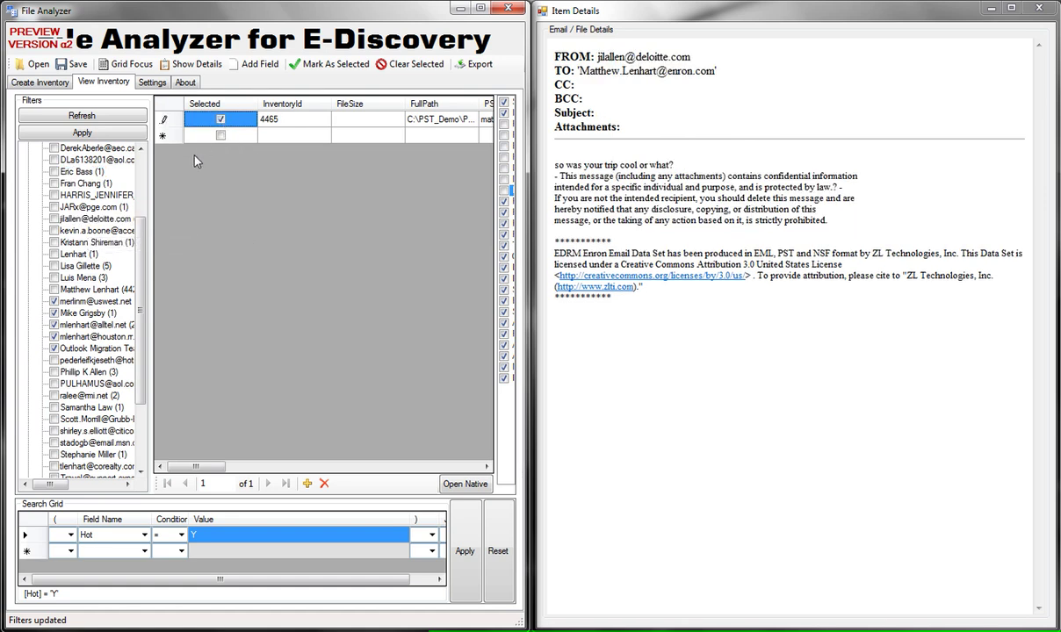
left_click(96, 407)
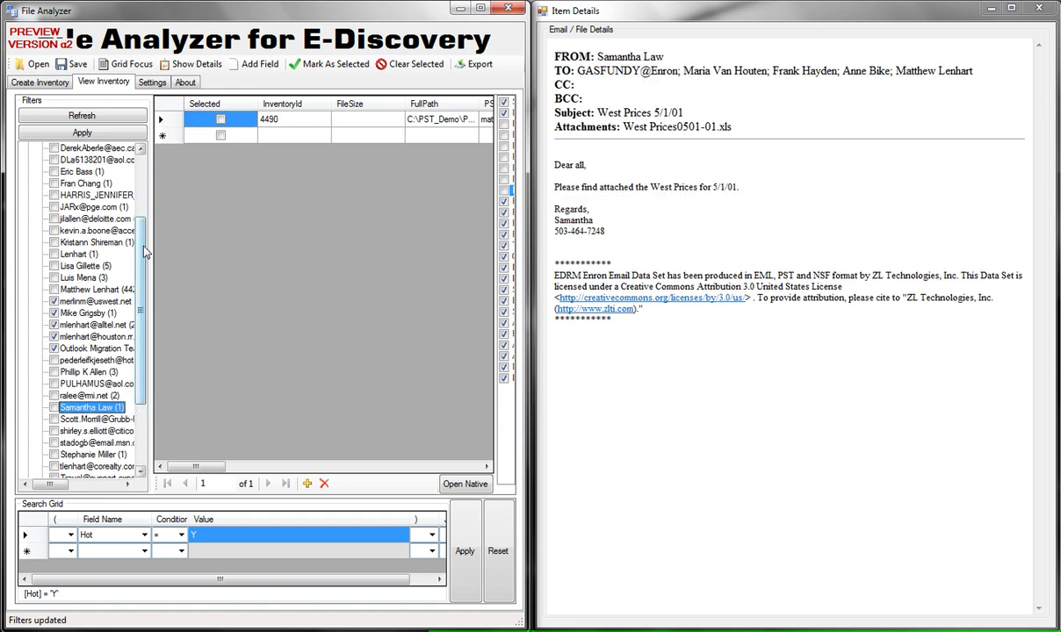
Step: Clear the sender filter, show only Selected items, and apply Mark As Selected
scroll(145, 253, "up", 10)
left_click(28, 160)
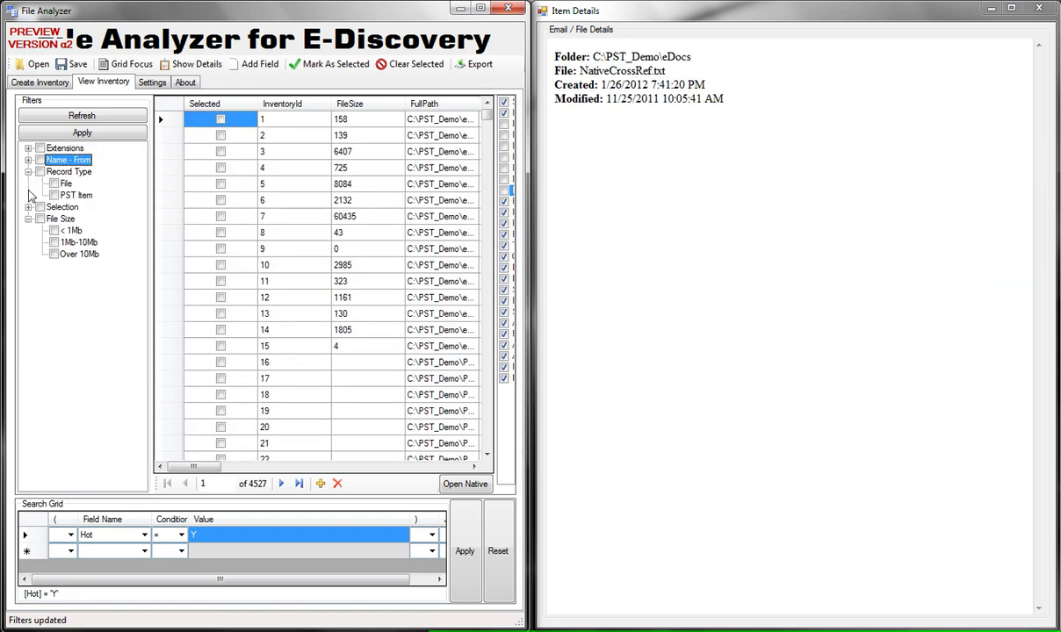
left_click(28, 207)
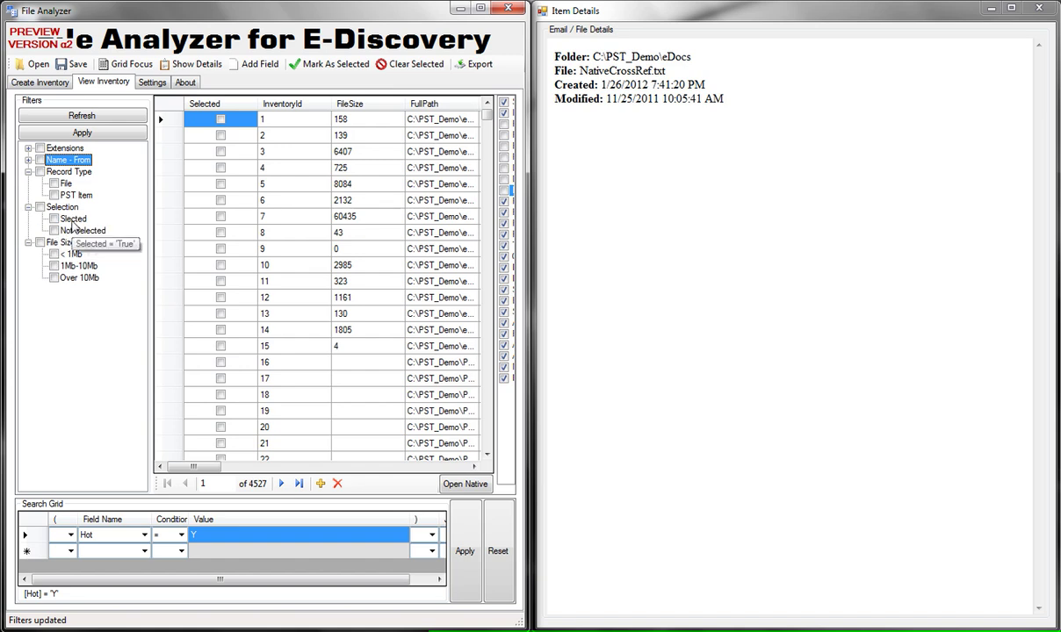
left_click(74, 223)
left_click_drag(202, 467, 457, 500)
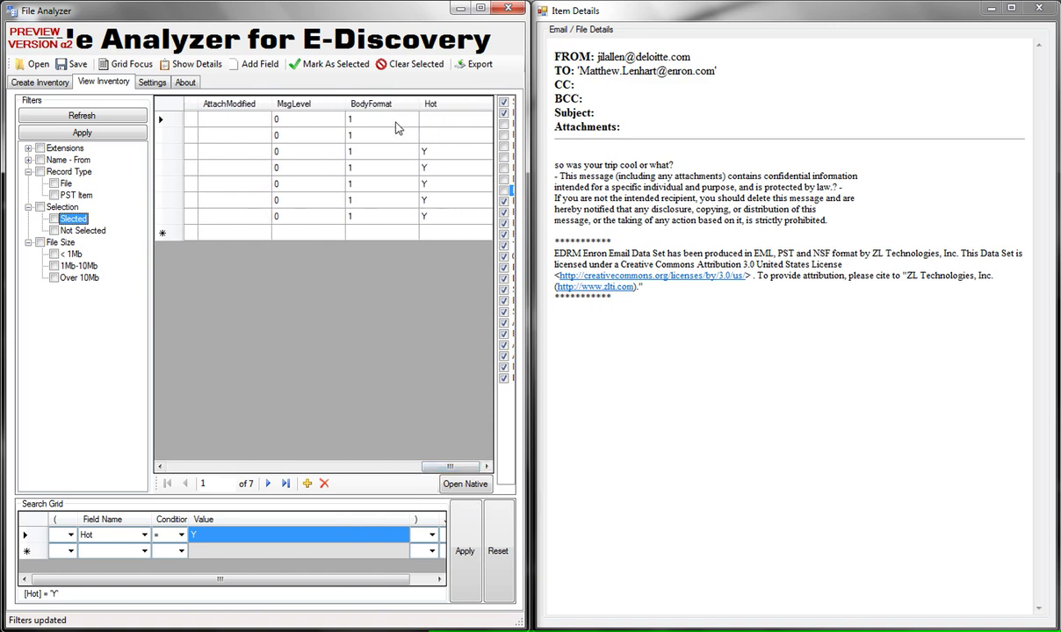
left_click_drag(435, 467, 360, 474)
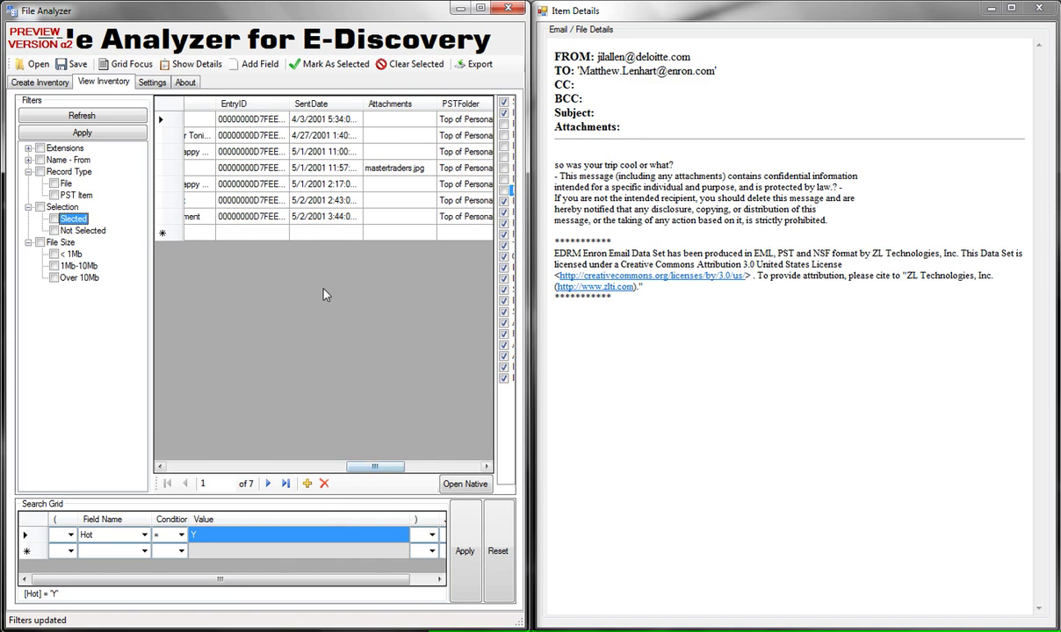
left_click(329, 70)
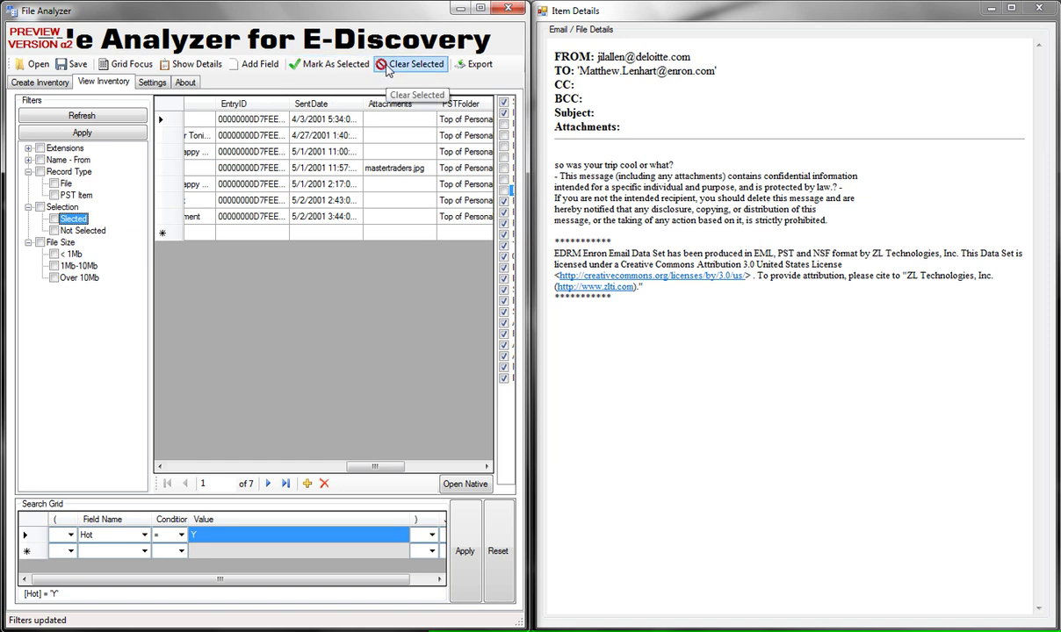
Step: Close Item Details, resize the main window, and open Export with Compress to secure archive
left_click(1036, 9)
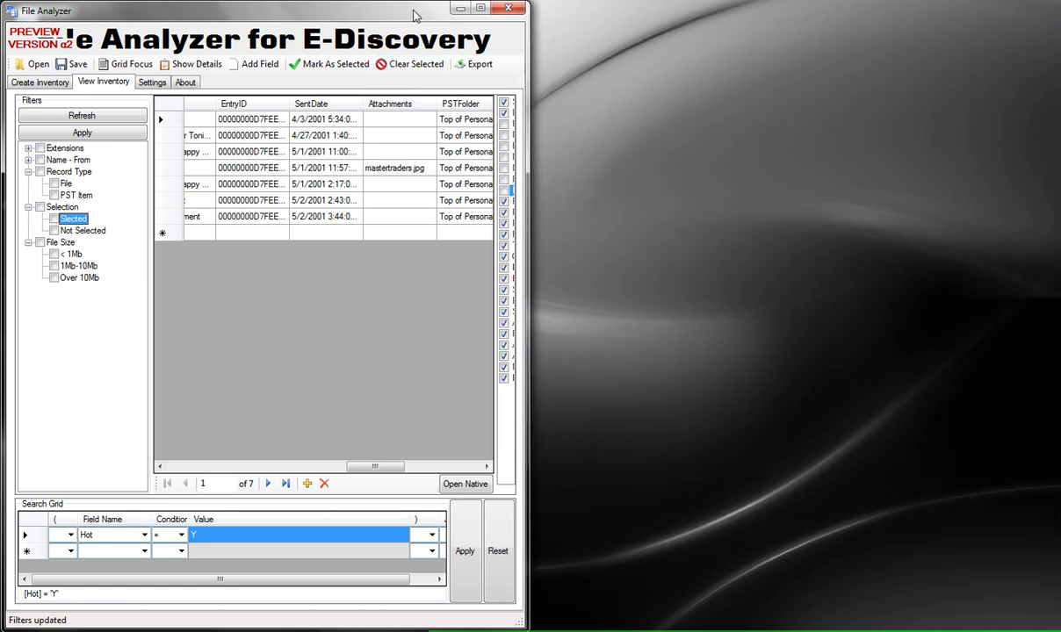
left_click_drag(390, 10, 514, 68)
left_click_drag(447, 70, 590, 64)
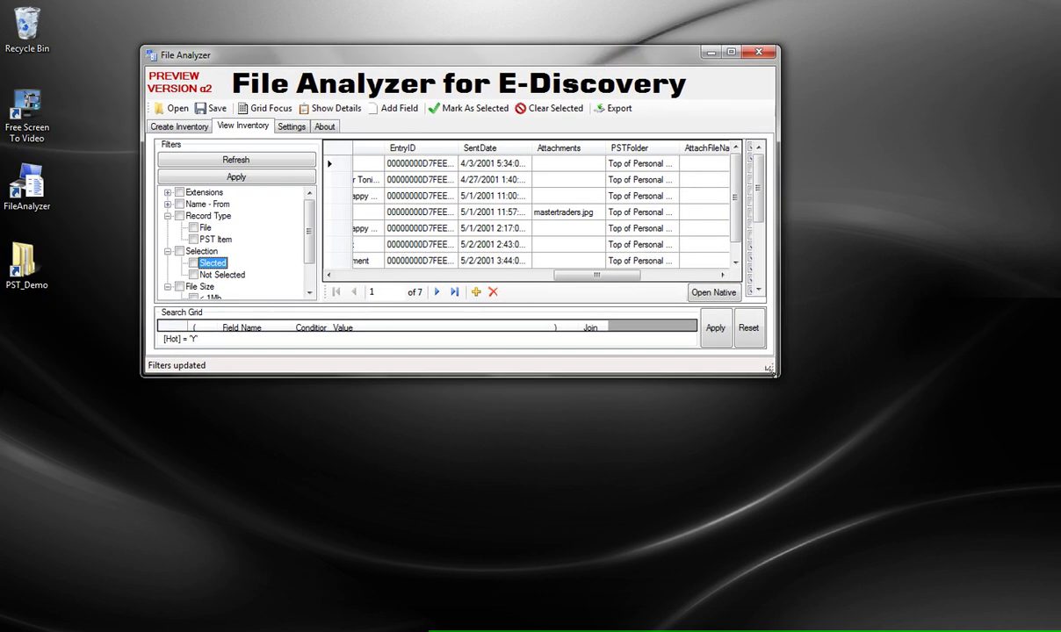
left_click_drag(771, 393, 888, 457)
left_click_drag(705, 347, 753, 347)
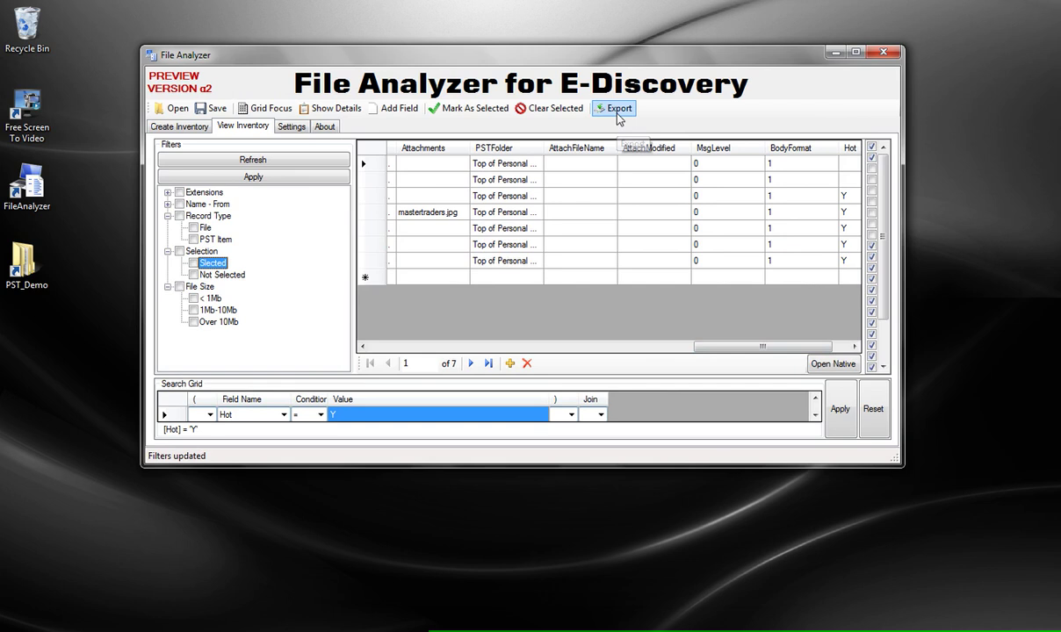
left_click(618, 109)
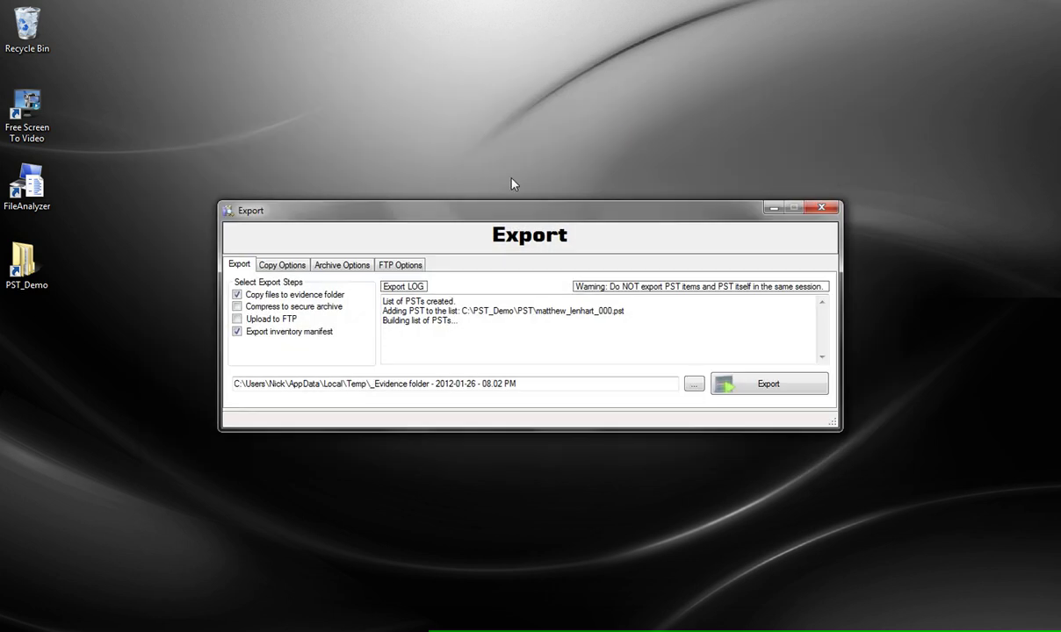
left_click_drag(504, 213, 499, 179)
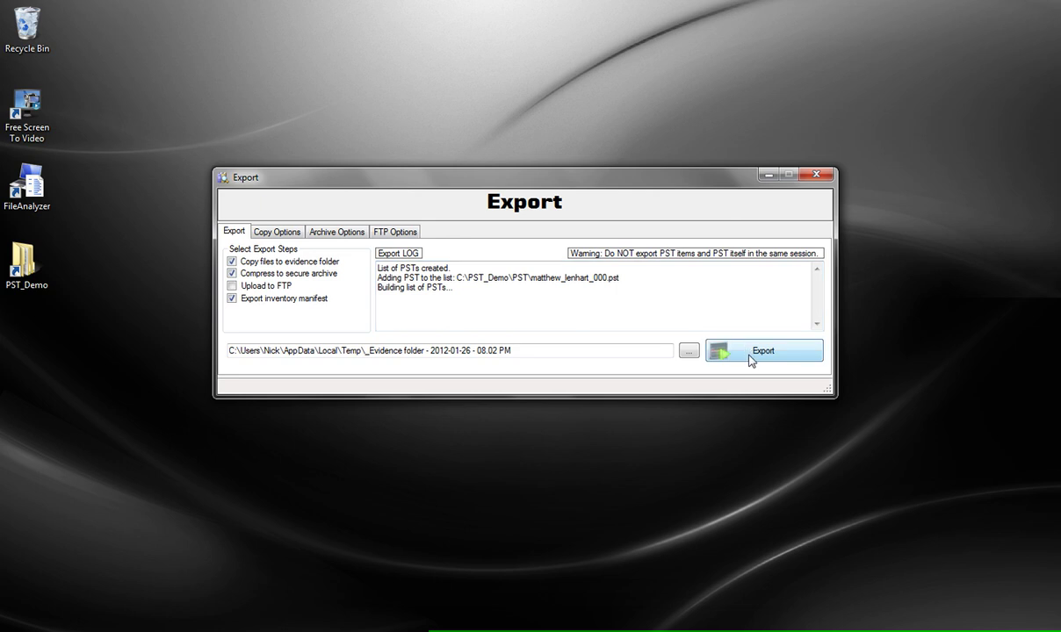
Step: Set the export destination to C:\PST_Export and start the export
left_click(688, 351)
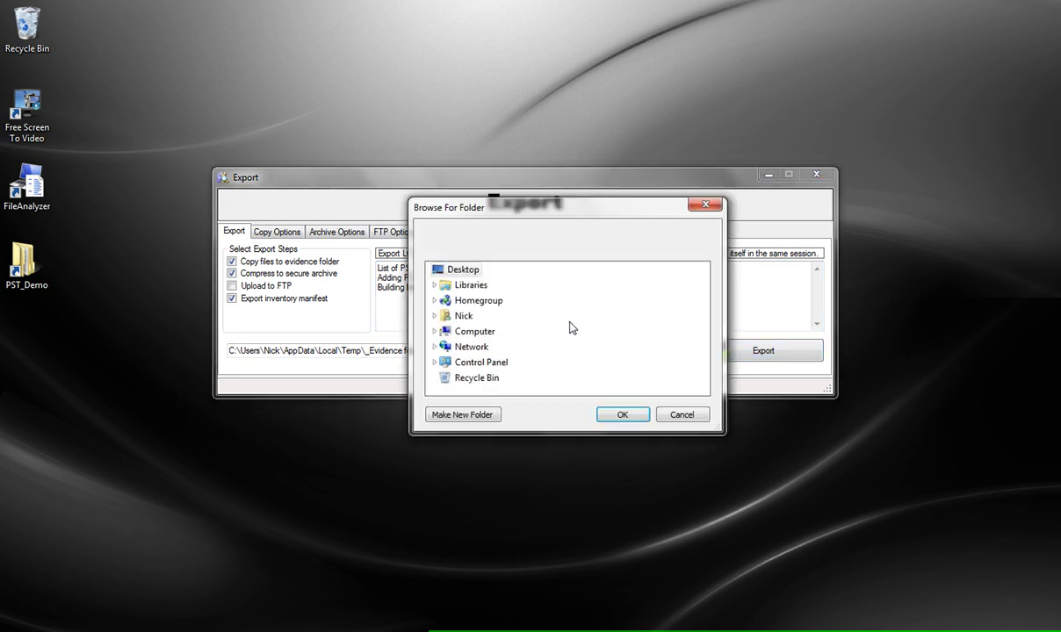
left_click(433, 331)
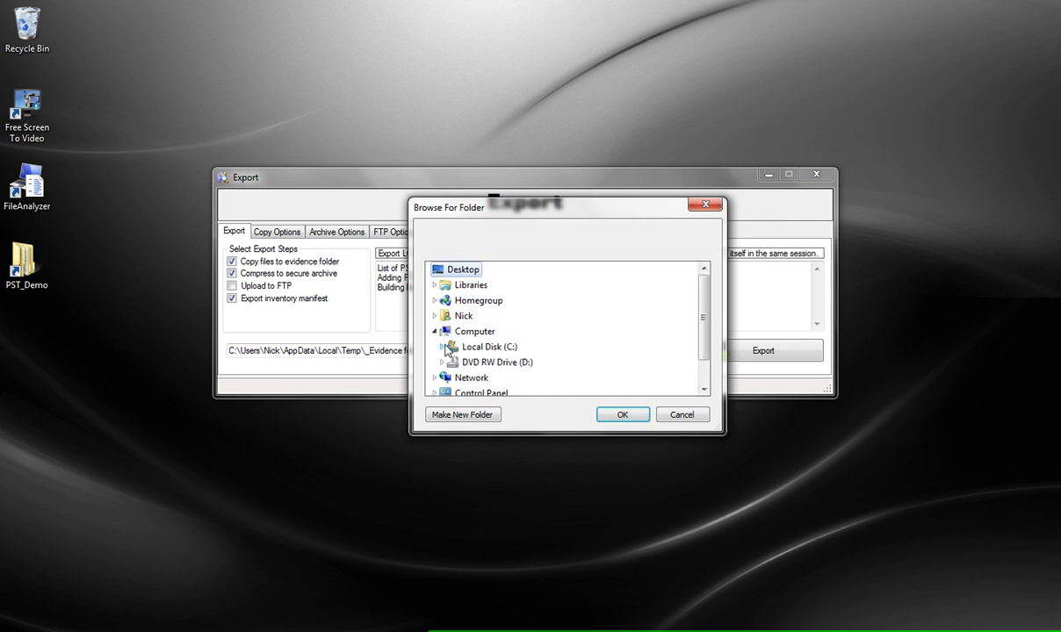
left_click(442, 347)
left_click_drag(703, 303, 705, 346)
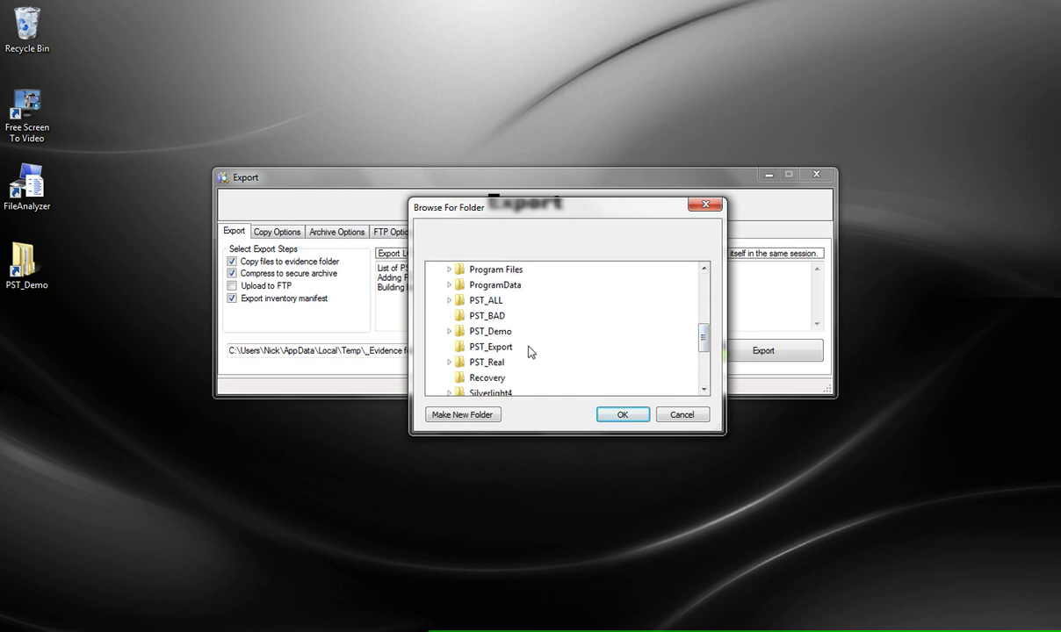
left_click(489, 347)
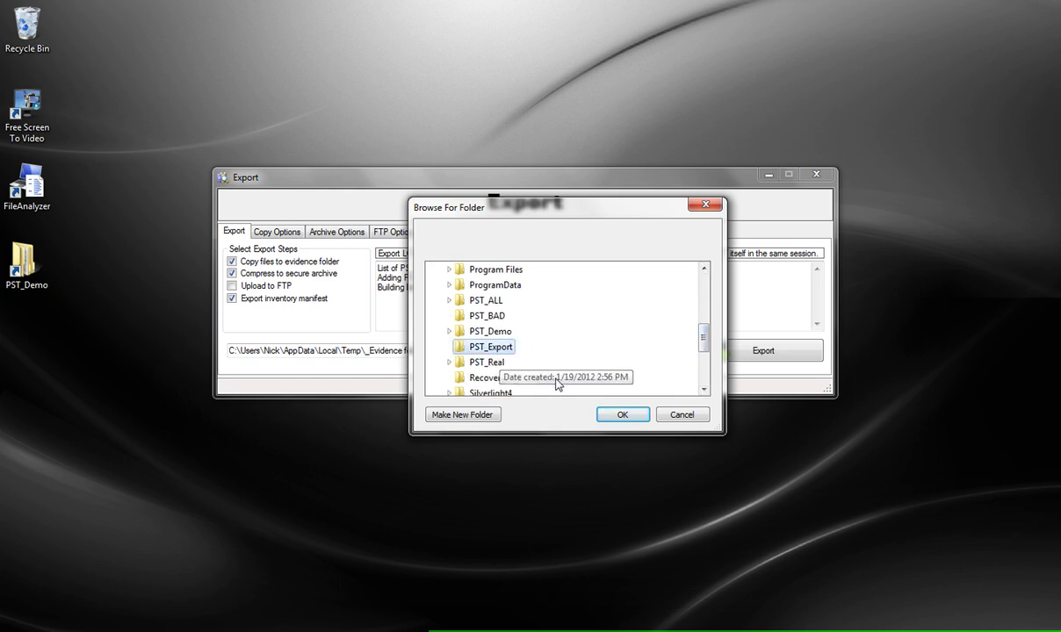
left_click(619, 414)
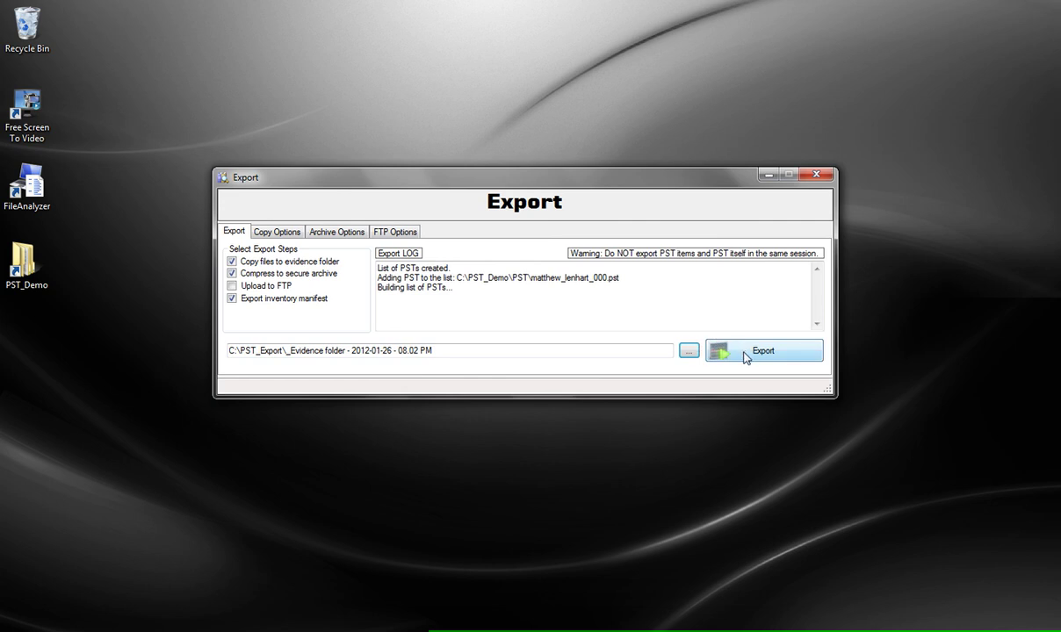
left_click(745, 354)
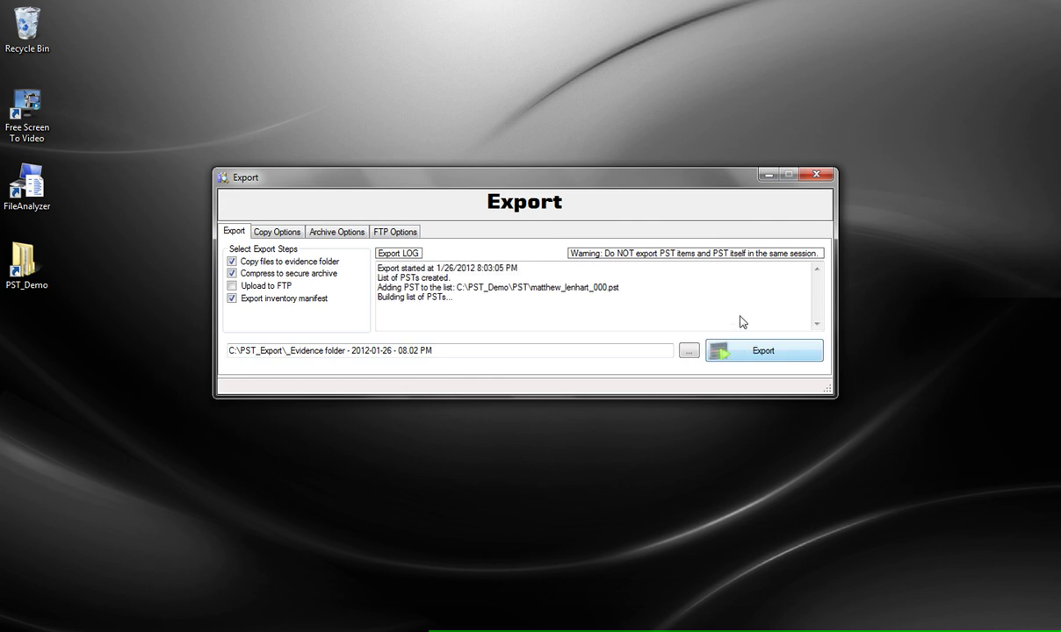